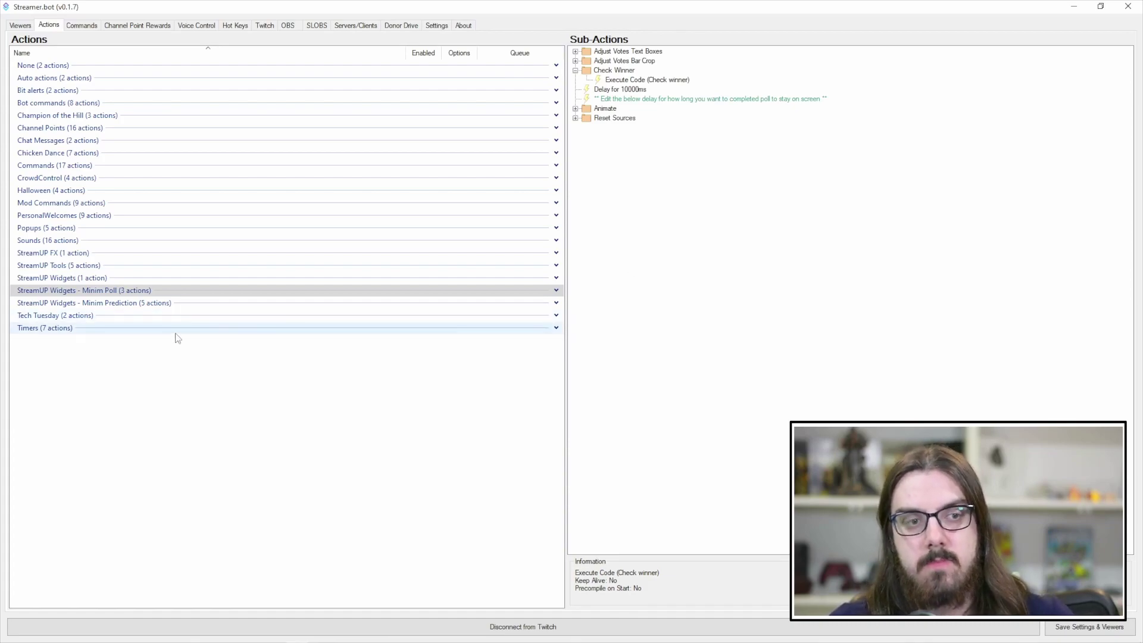
- Add an enabled action named Triskit in a new group called Pet Pictures, using the Default queue
right_click(78, 367)
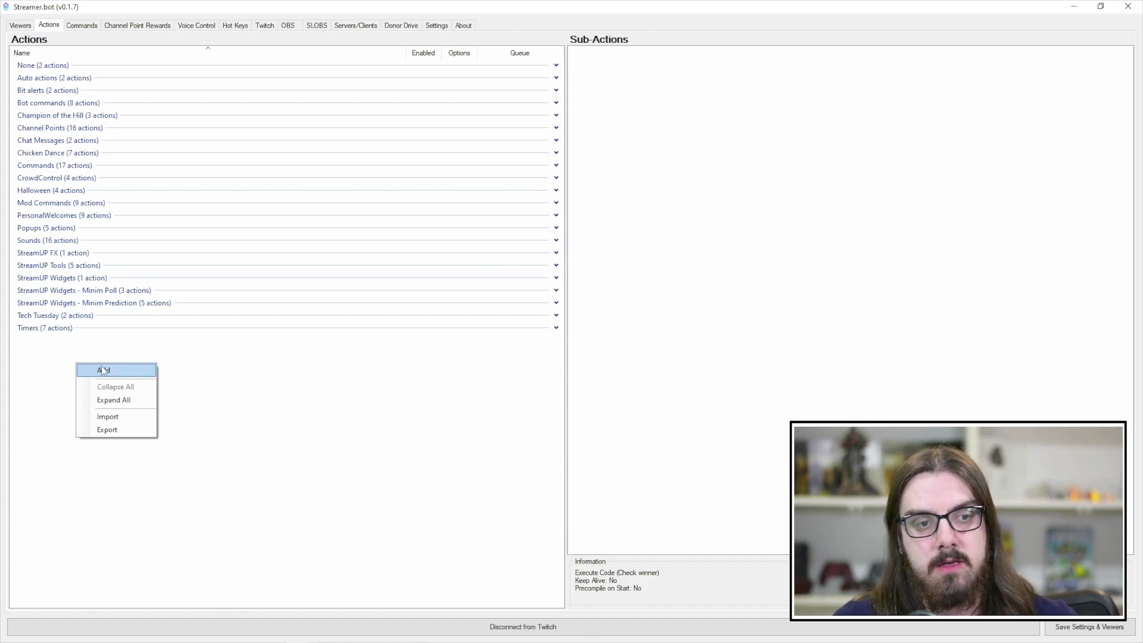
left_click(103, 370)
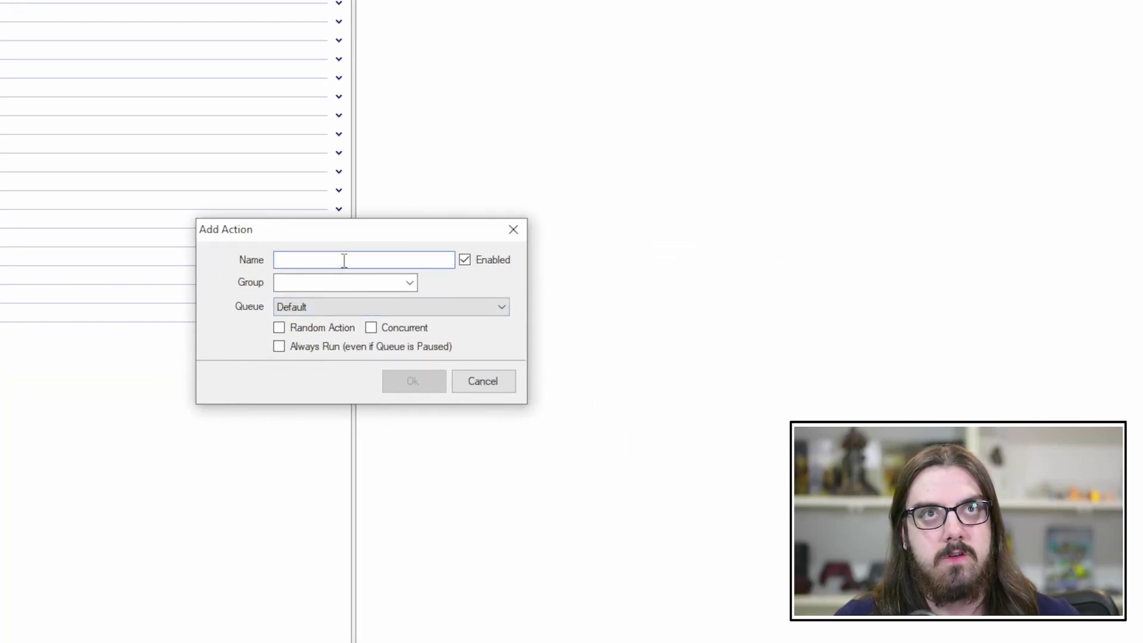
type("Triskit")
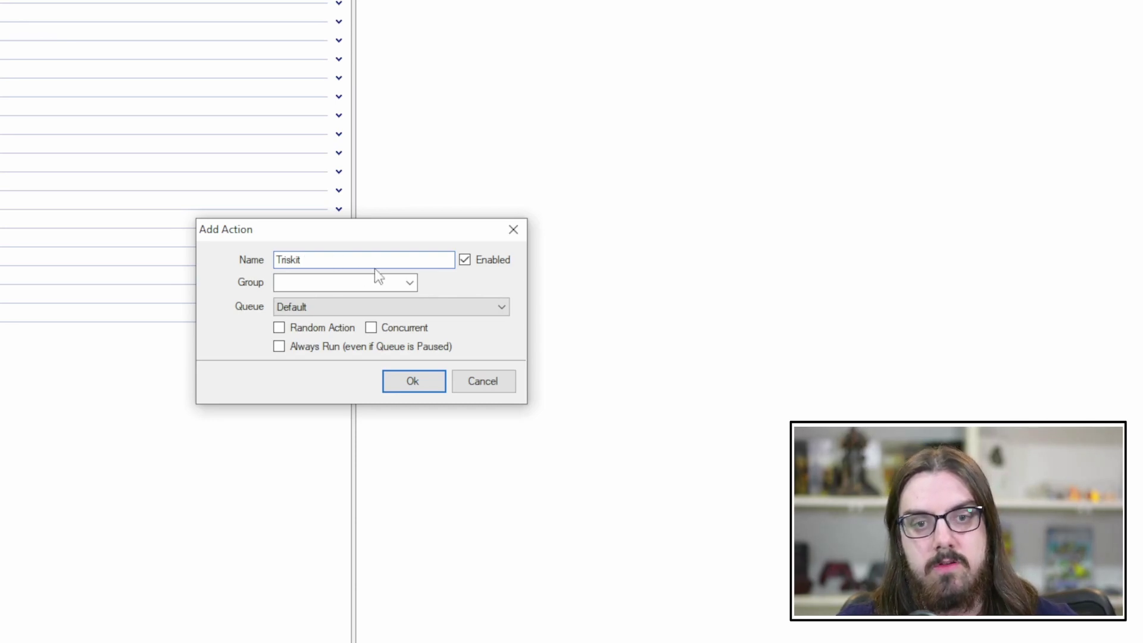
left_click(408, 285)
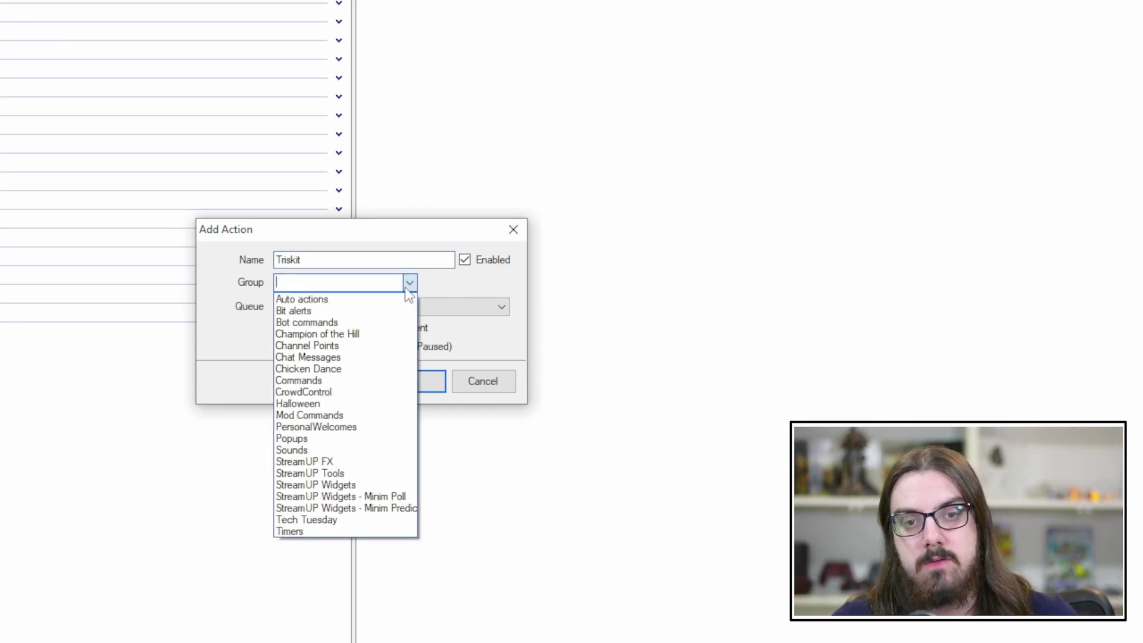
left_click(409, 284)
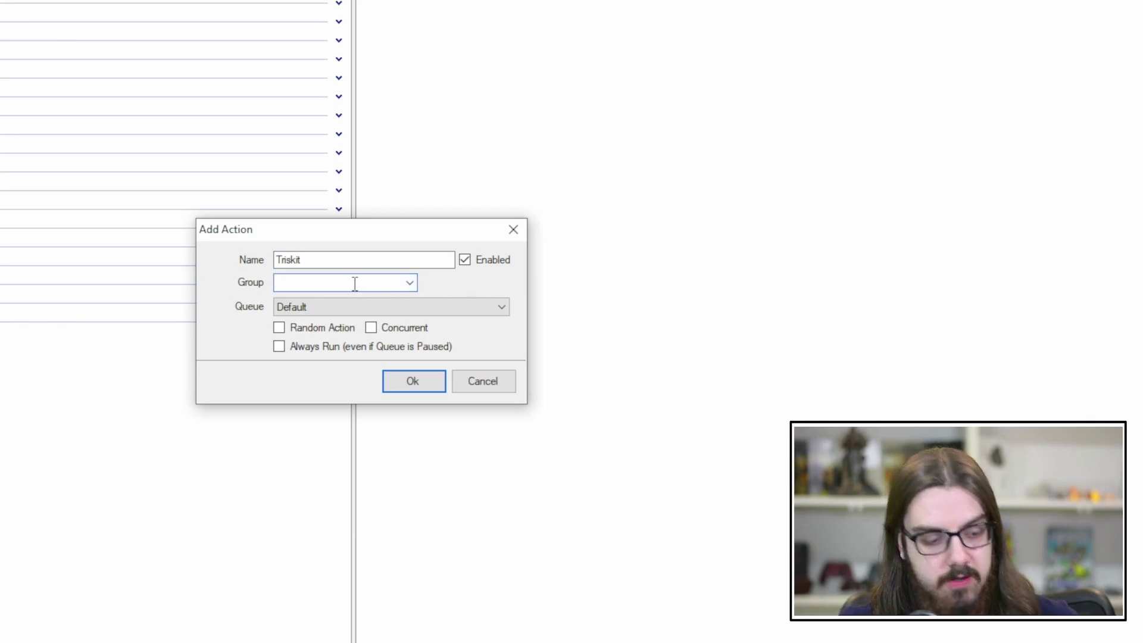
type("P")
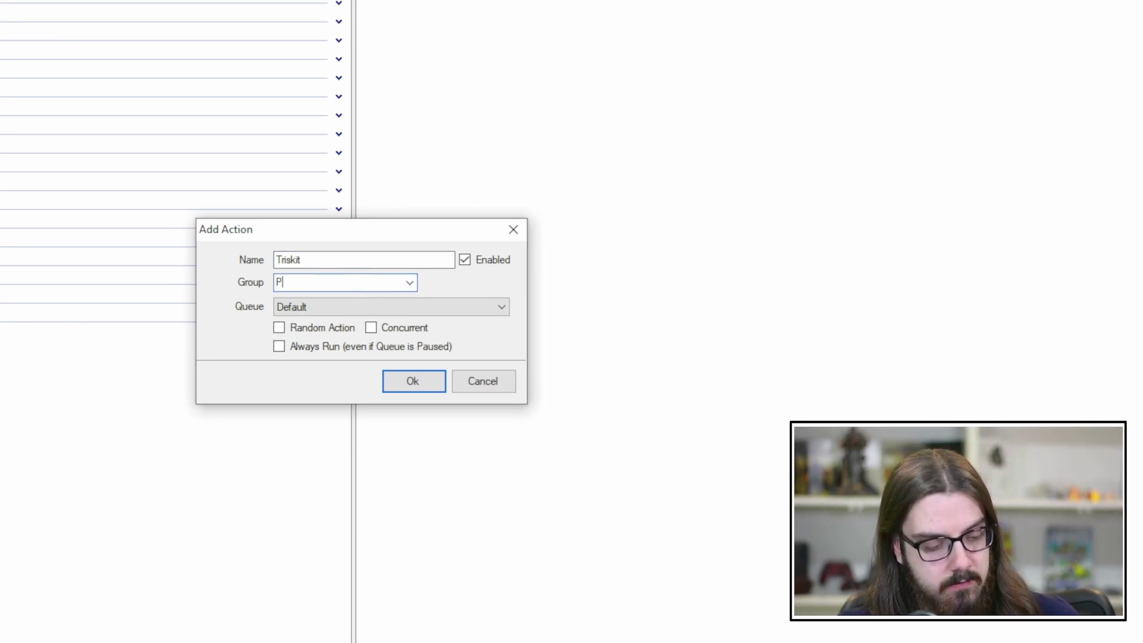
type("et Pictures")
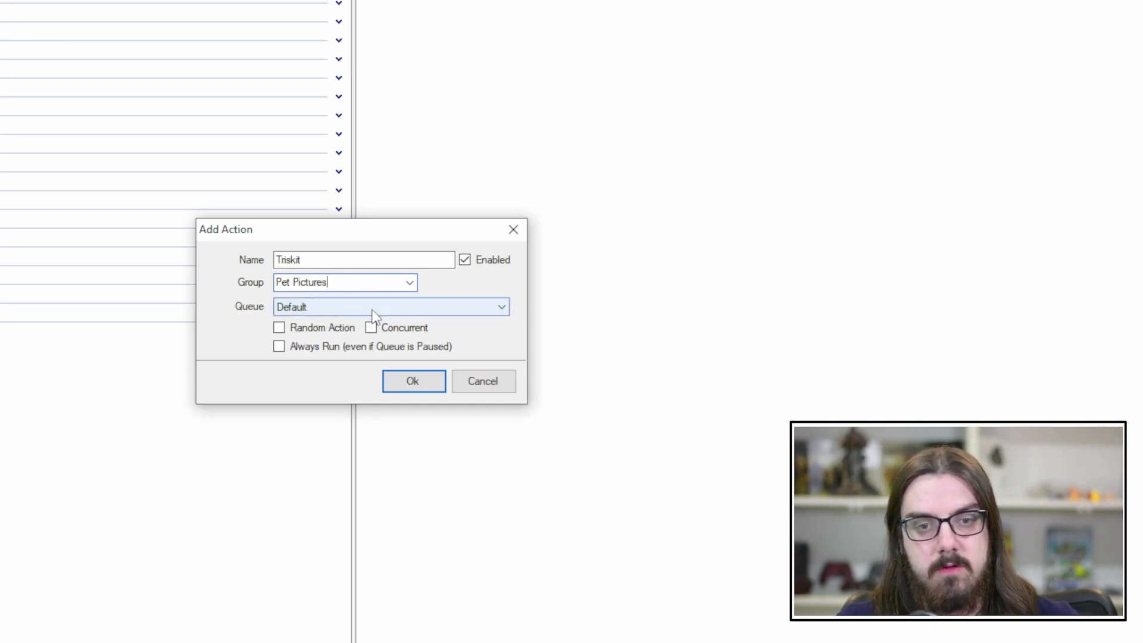
left_click(419, 383)
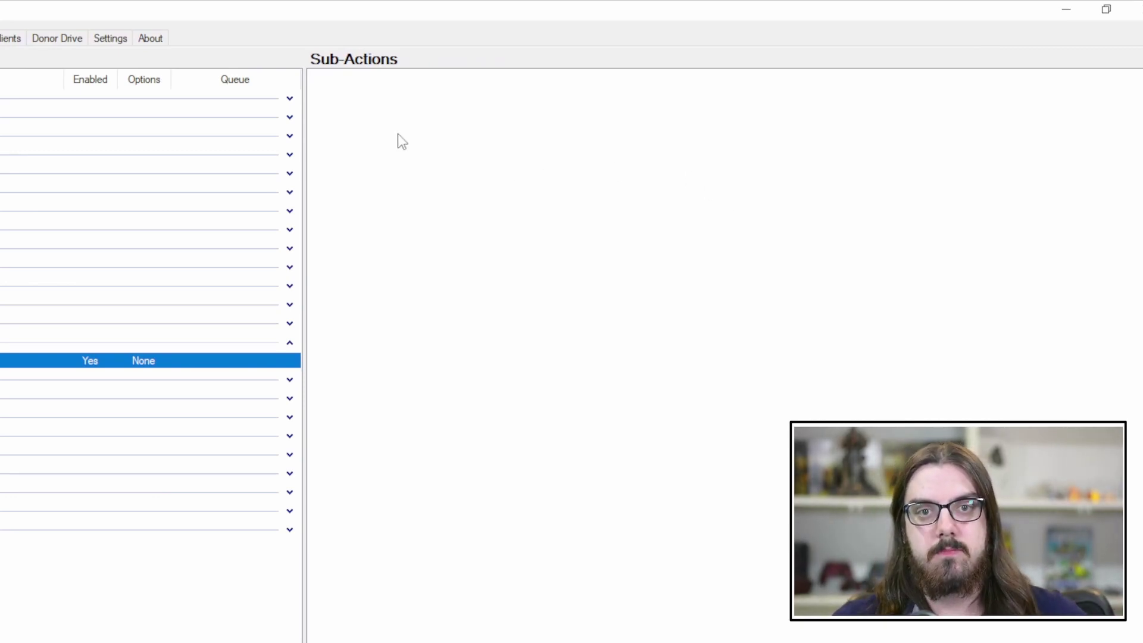
- Add an OBS Set Source Visibility sub-action for source Triskit in scene Youtube Record, with its state set to Toggle
right_click(330, 122)
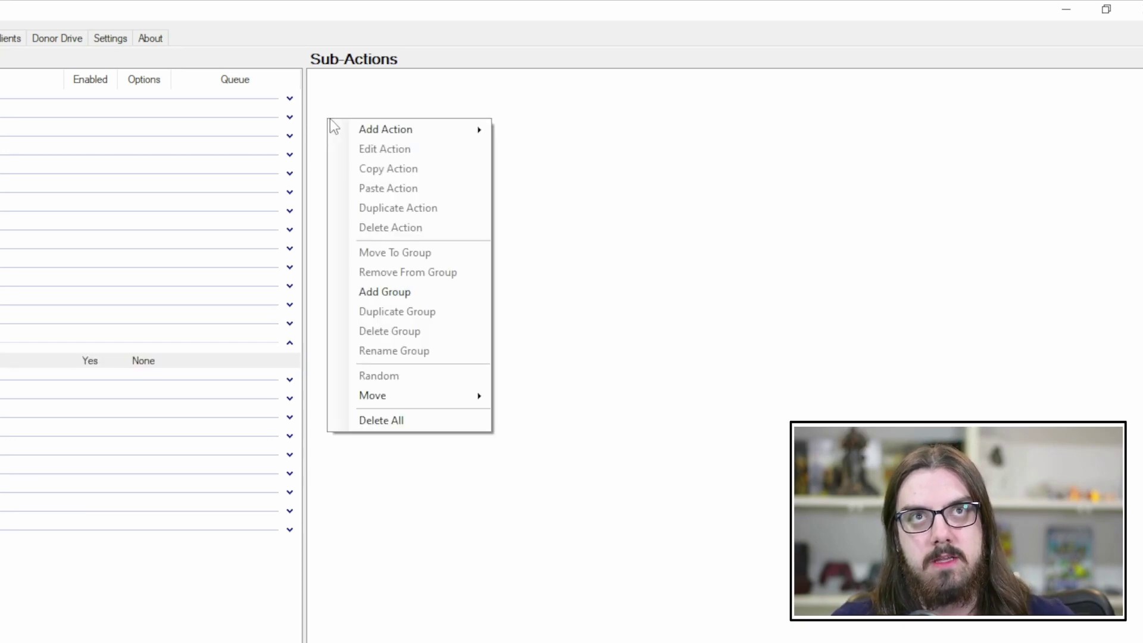
mouse_move(357, 128)
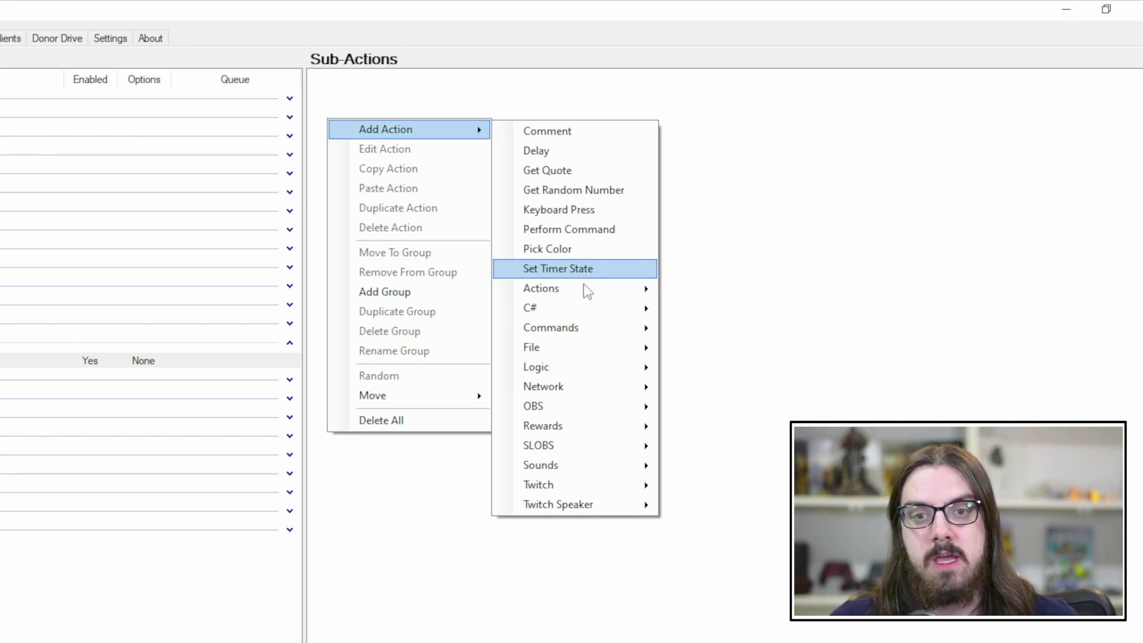
mouse_move(580, 303)
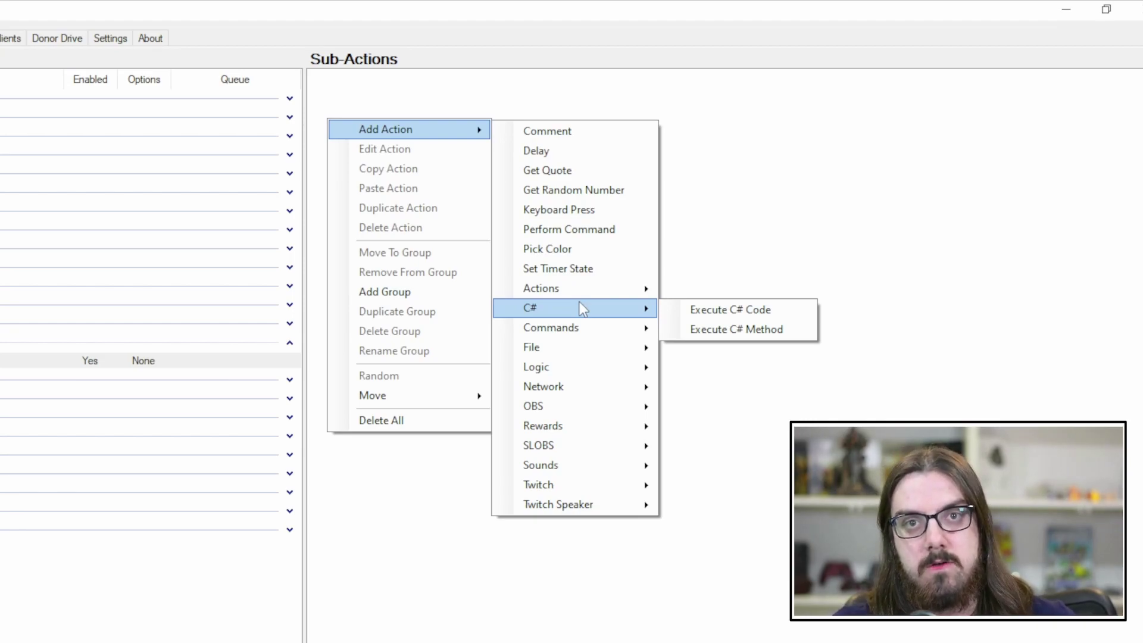
mouse_move(589, 411)
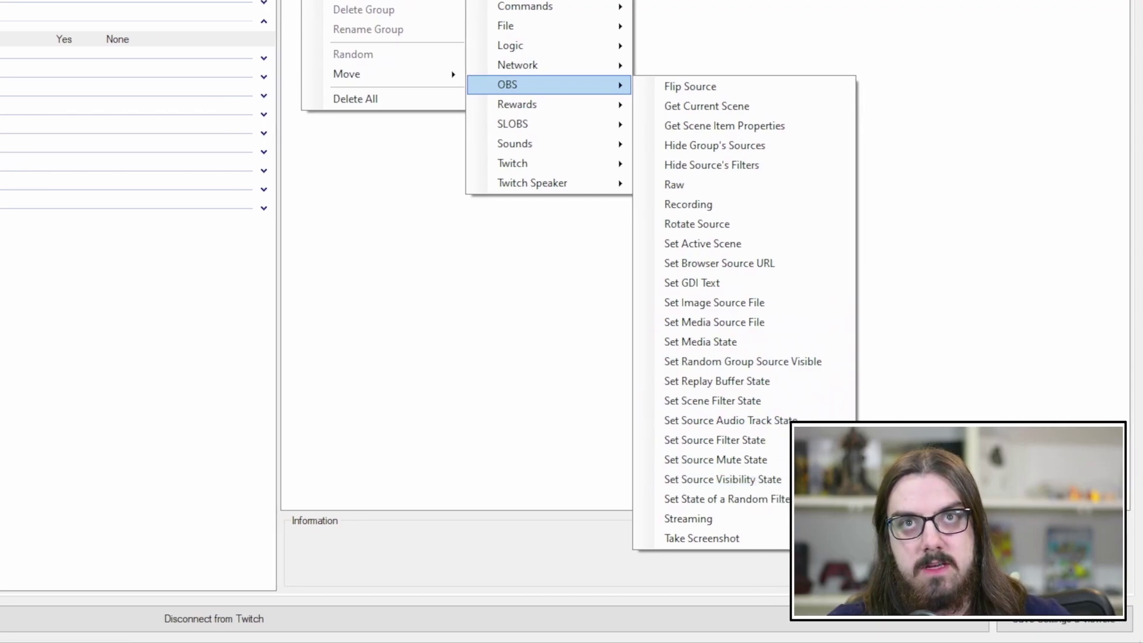
left_click(730, 479)
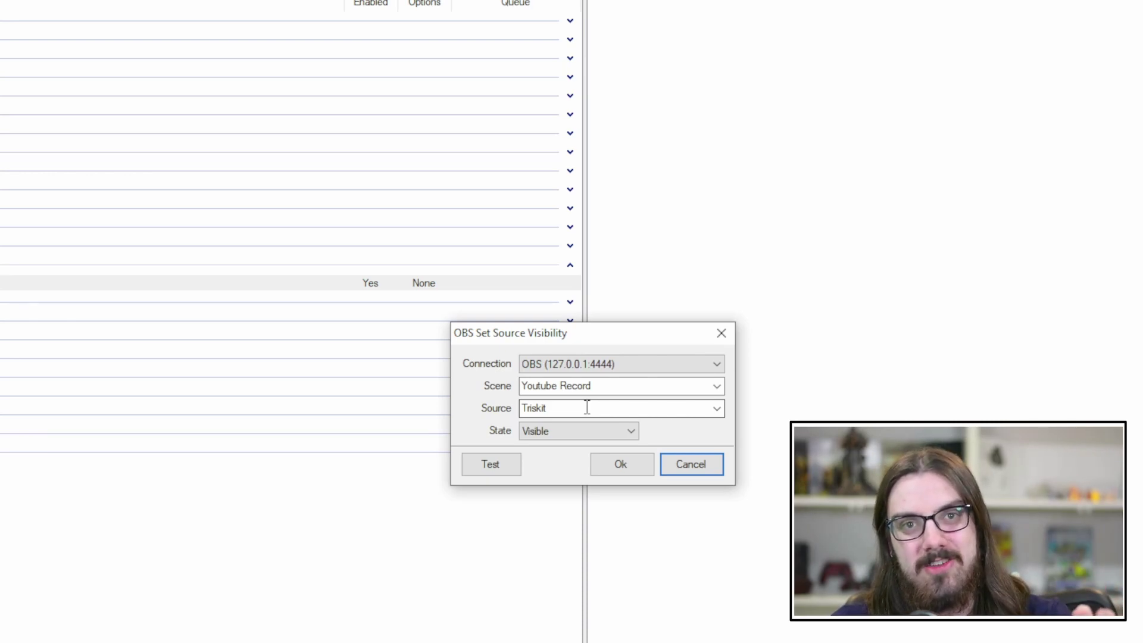
left_click(607, 430)
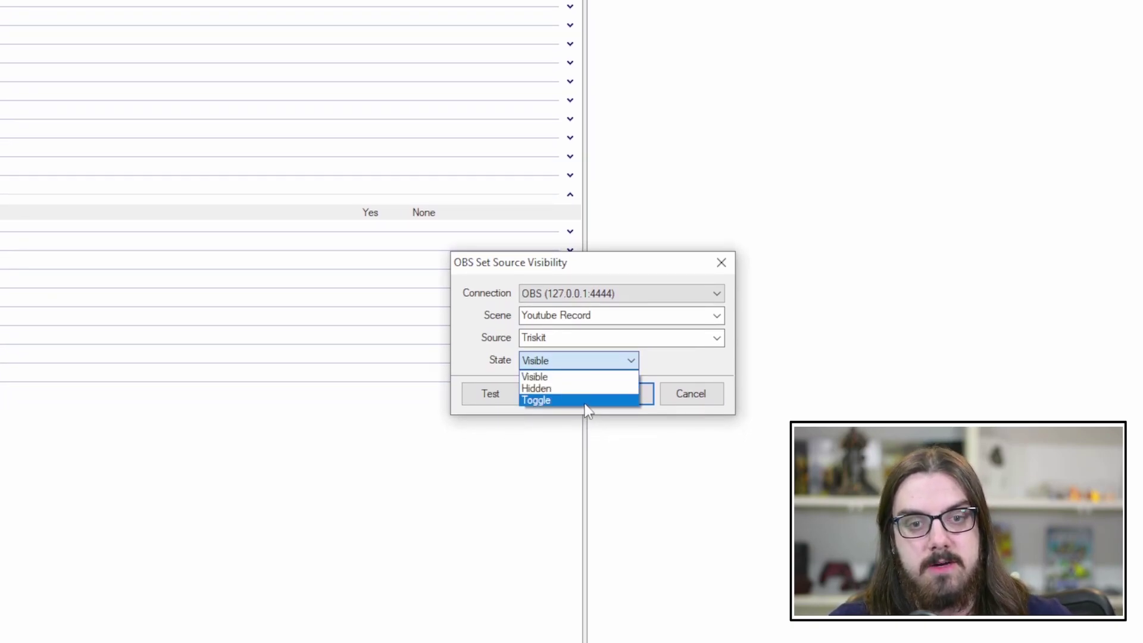
left_click(586, 401)
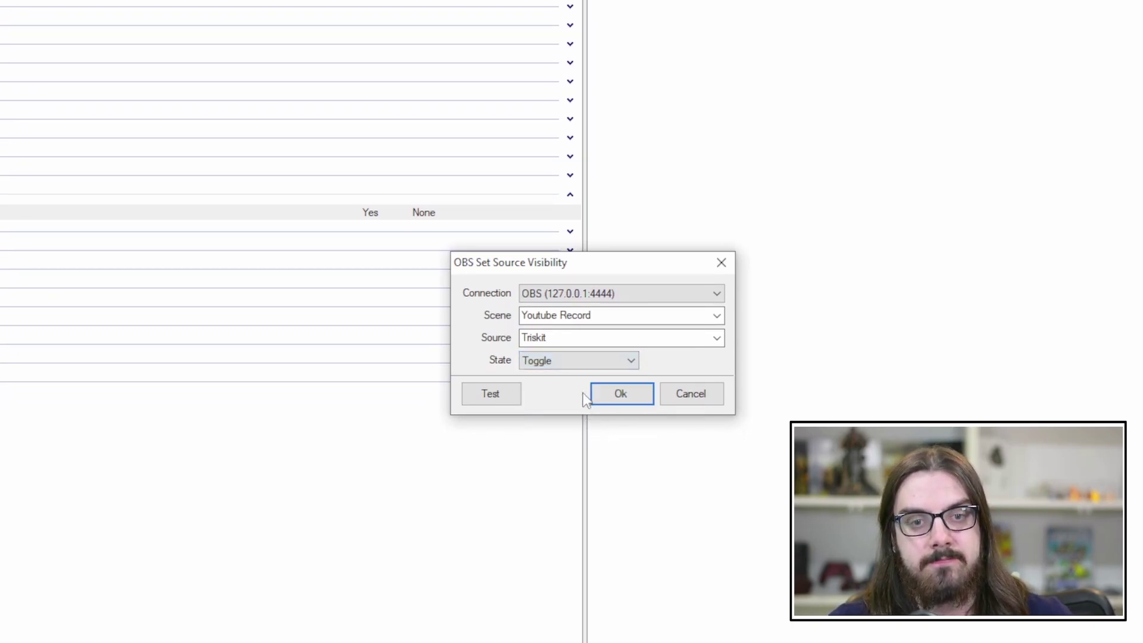
left_click(622, 393)
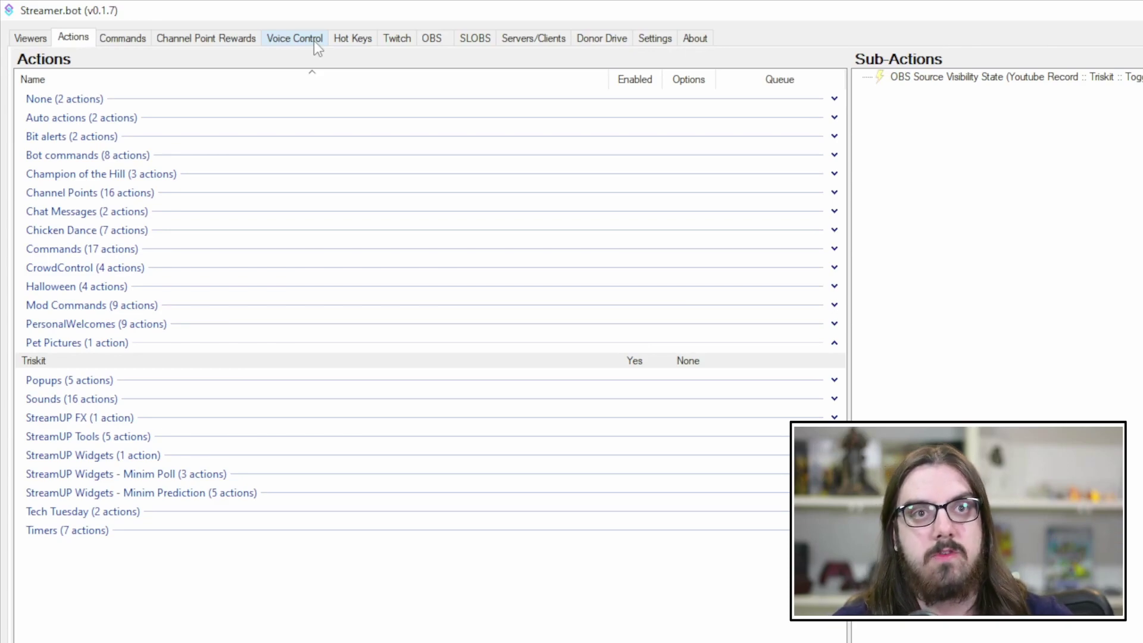
- Start a new Basic mode chat command with the trigger text !triskit
left_click(123, 41)
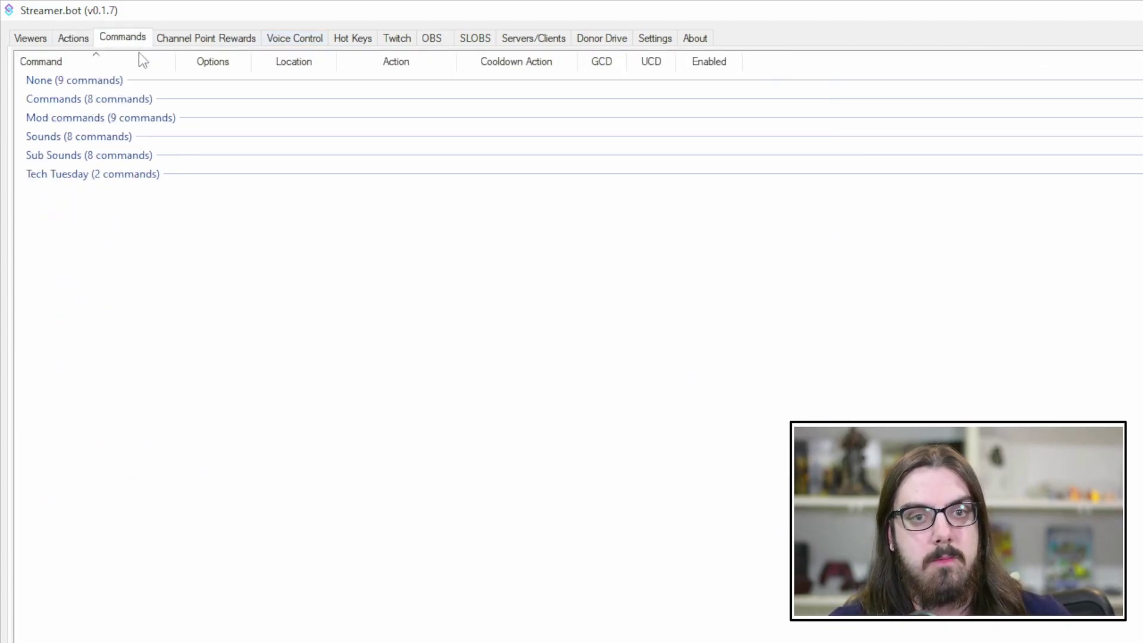
right_click(171, 338)
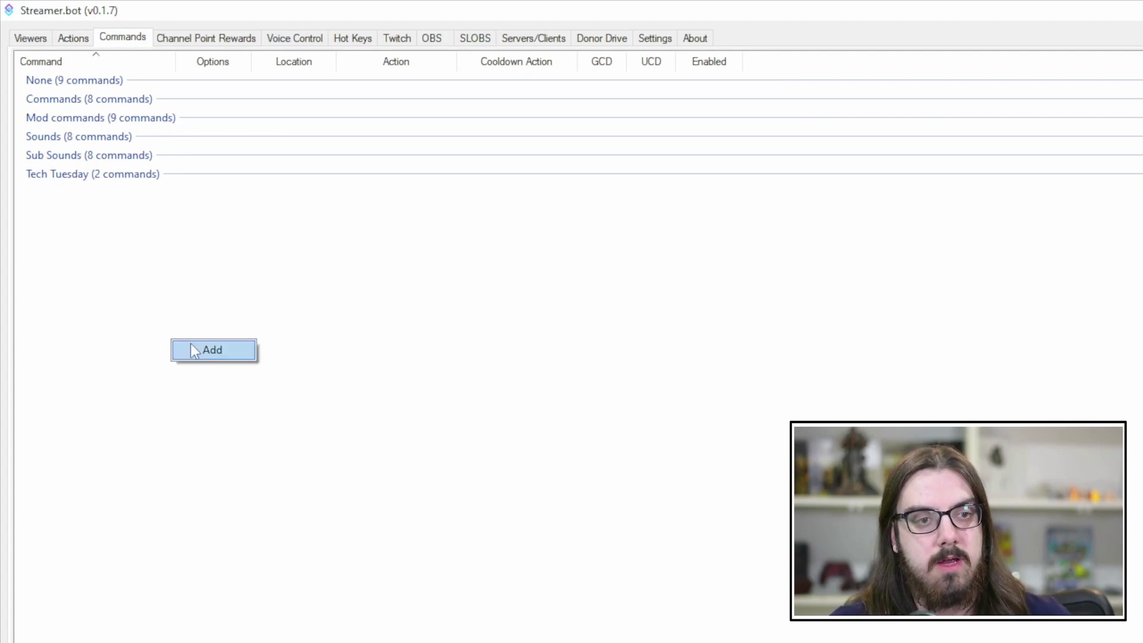
left_click(190, 344)
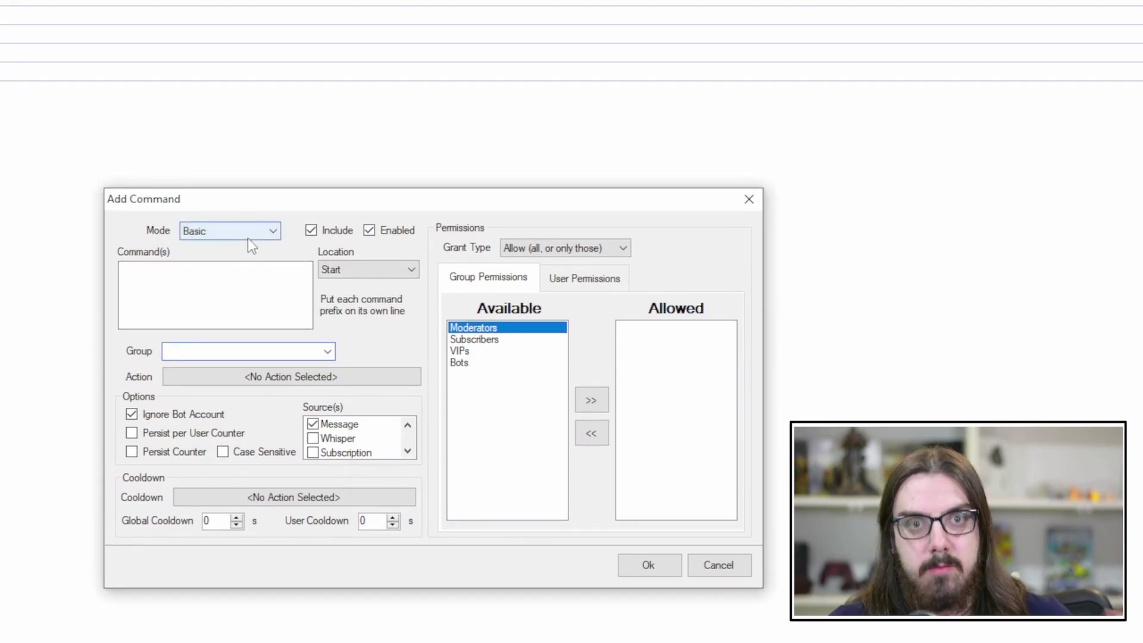
left_click(219, 272)
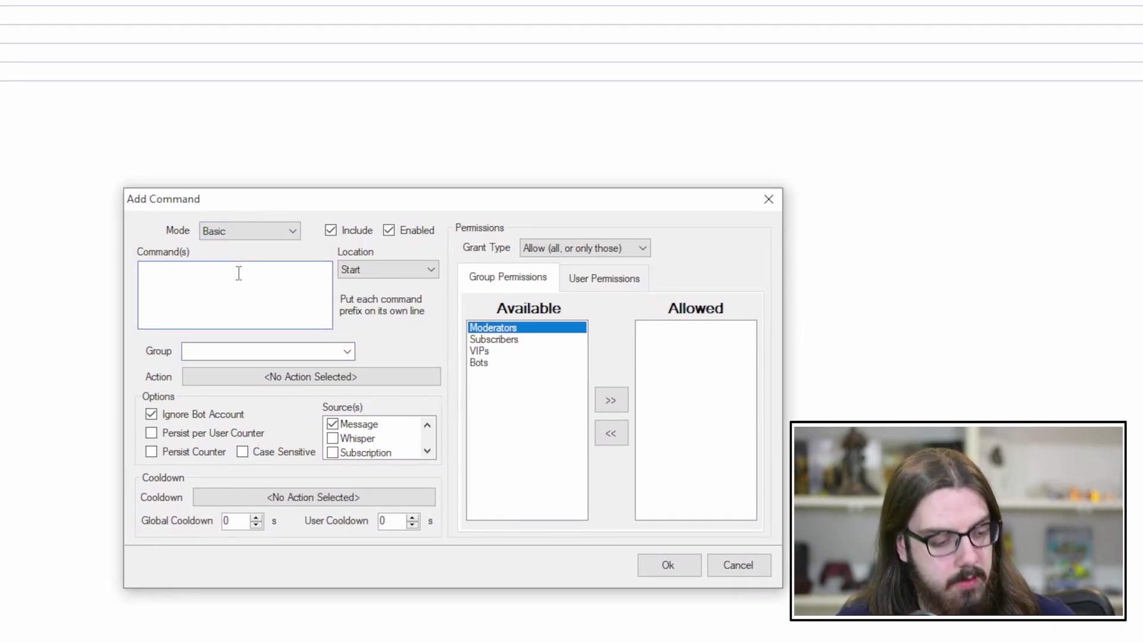
type("!triskit")
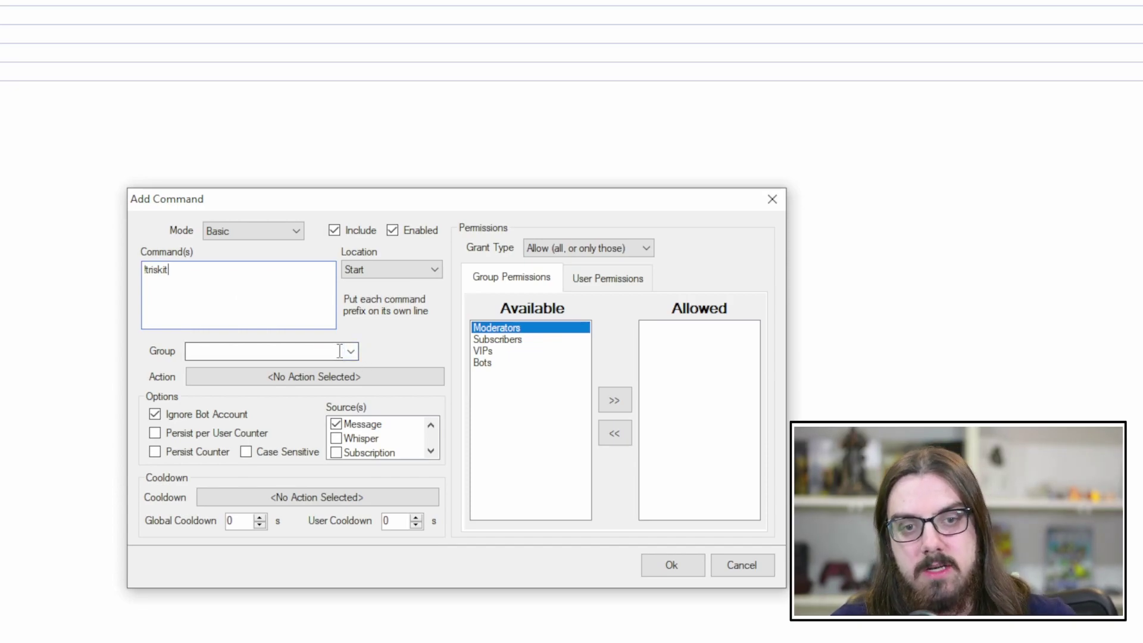
- Assign the Triskit action from the Pet Pictures group to the command and choose Start as its location
left_click(302, 378)
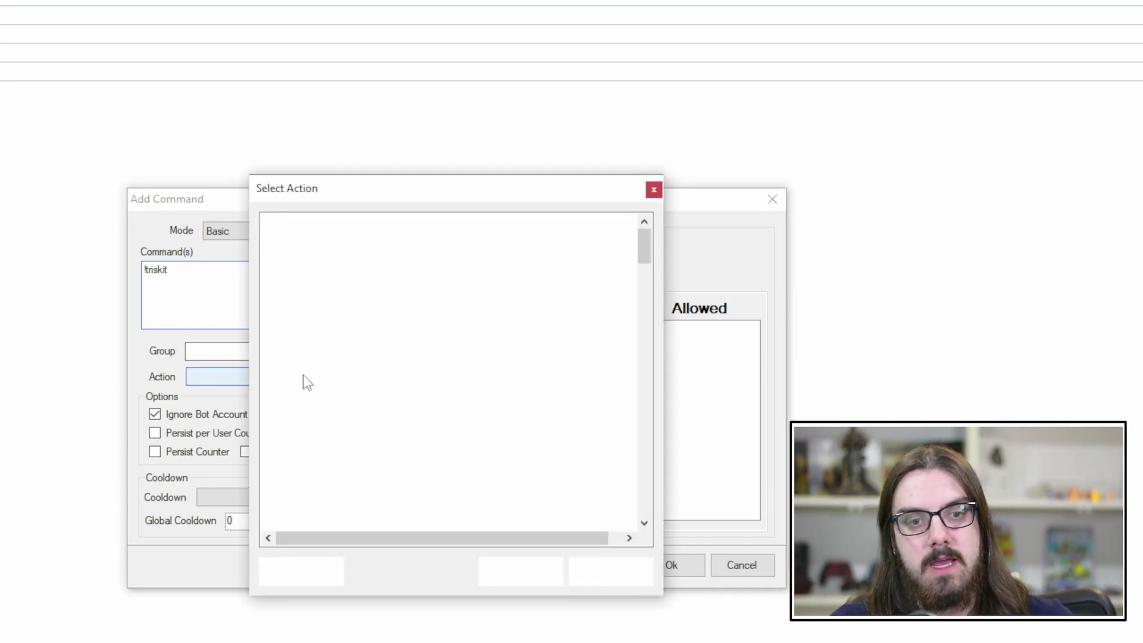
left_click_drag(645, 262, 649, 435)
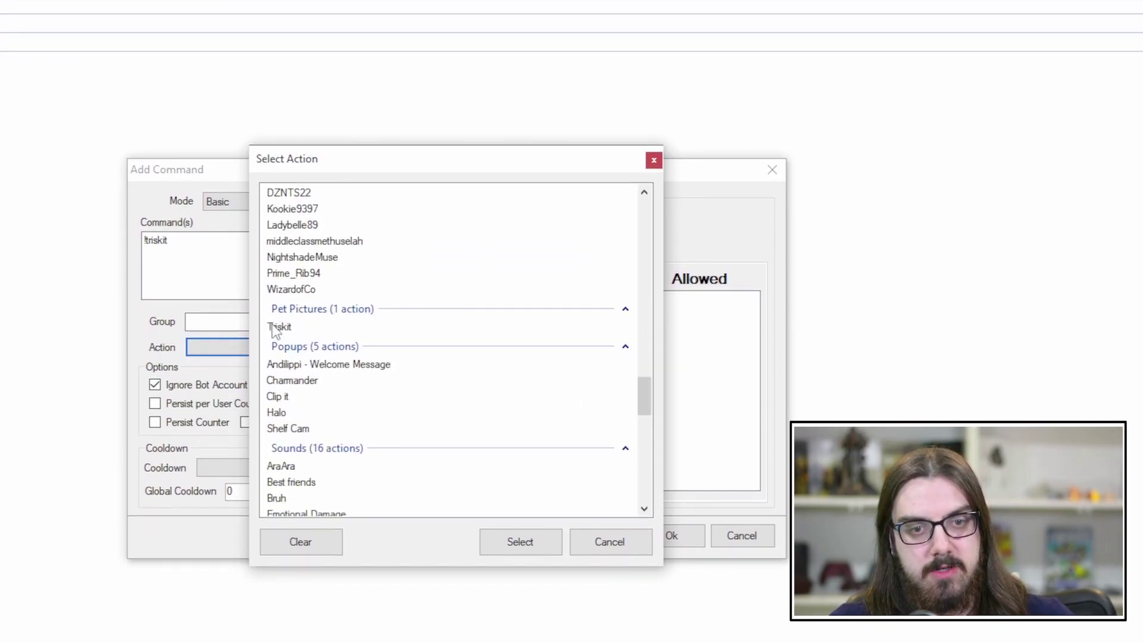
left_click(277, 327)
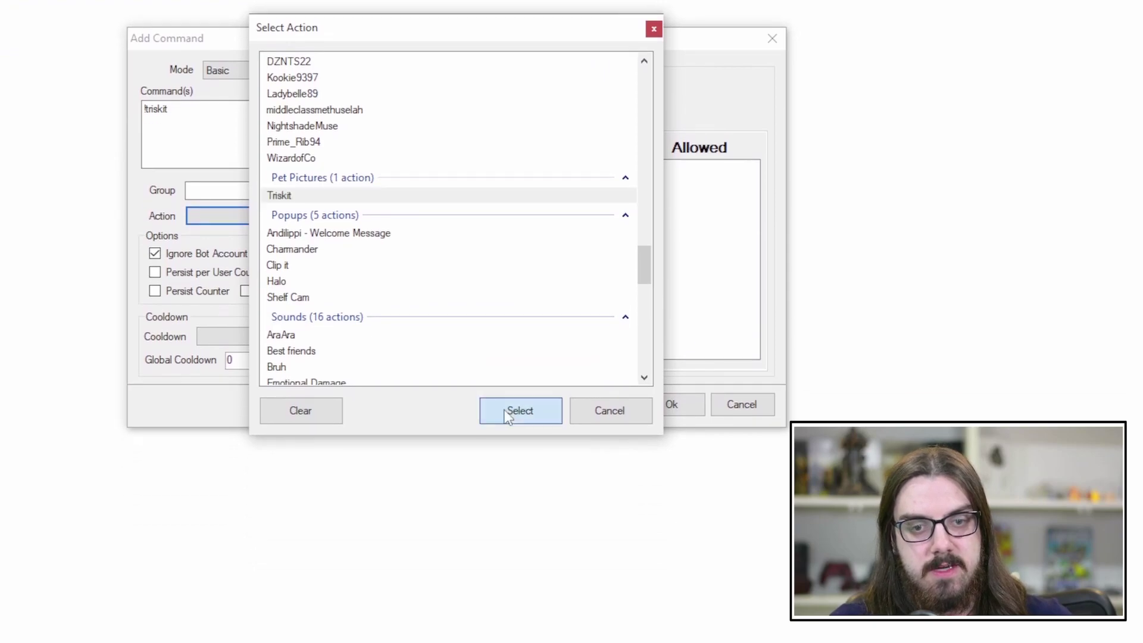
left_click(507, 545)
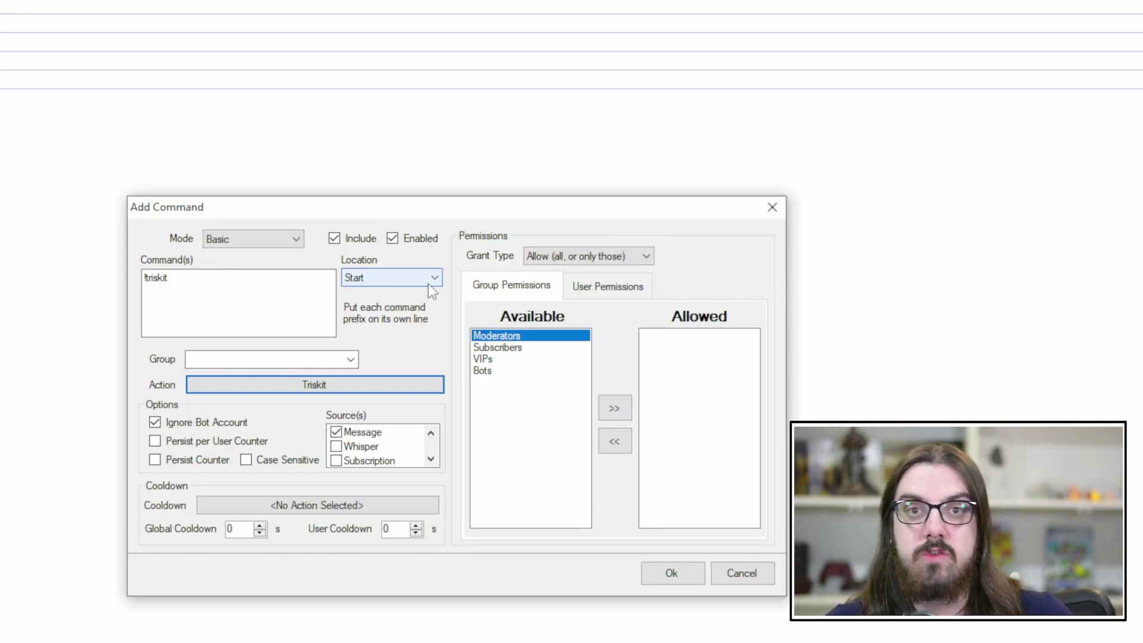
left_click(432, 279)
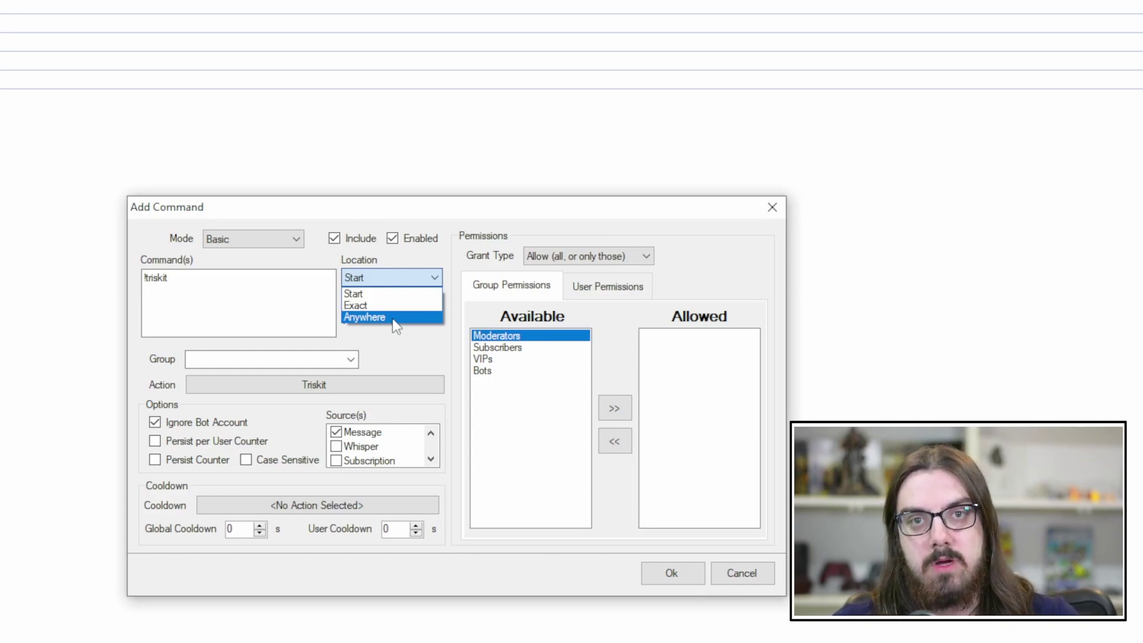
left_click(393, 294)
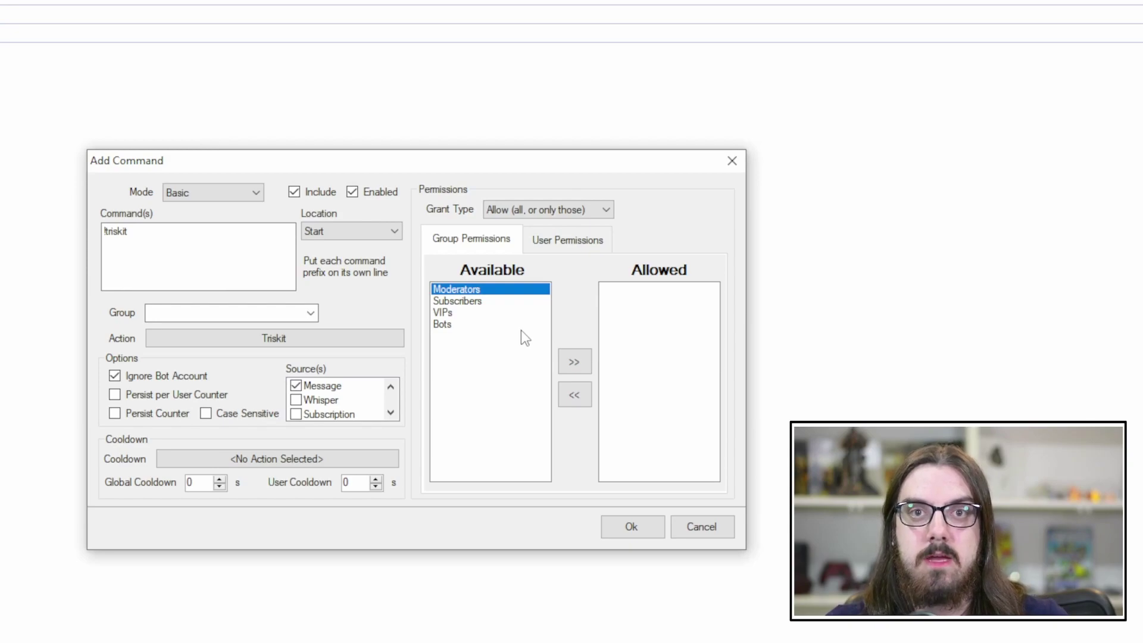
- Move the Moderators group to the command's allowed list and back, and look through the user permissions
left_click(581, 363)
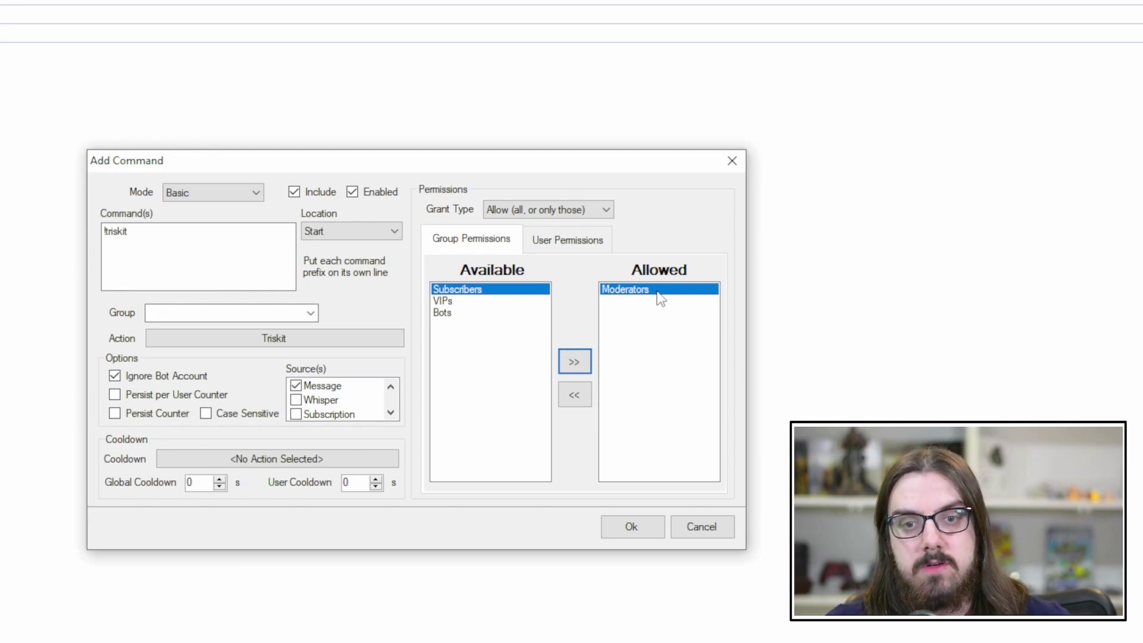
left_click(587, 394)
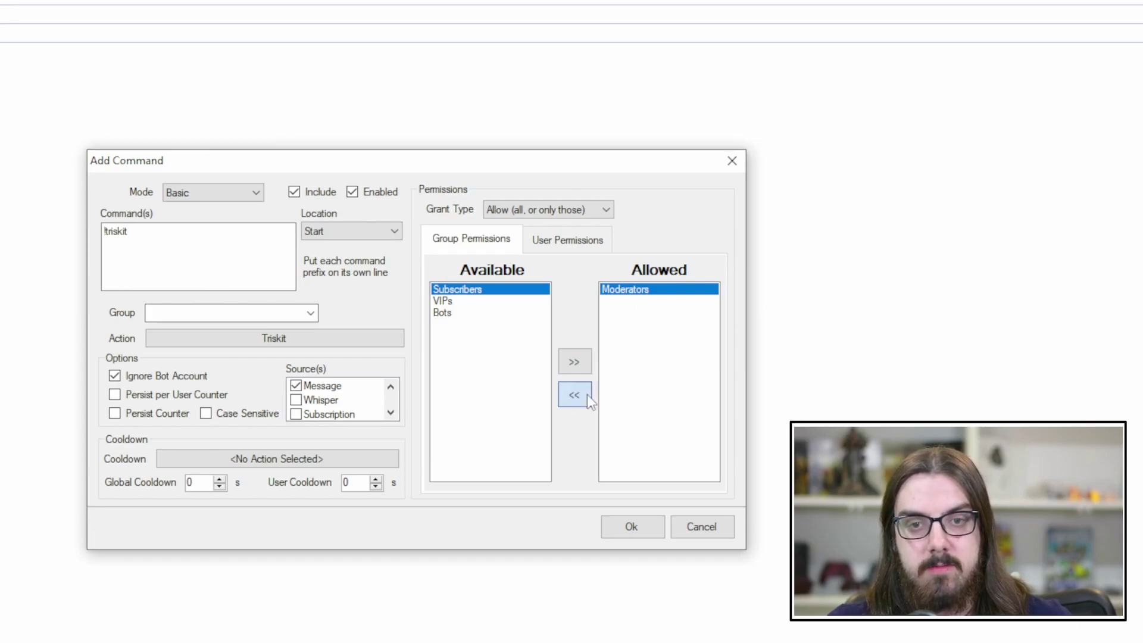
left_click(540, 247)
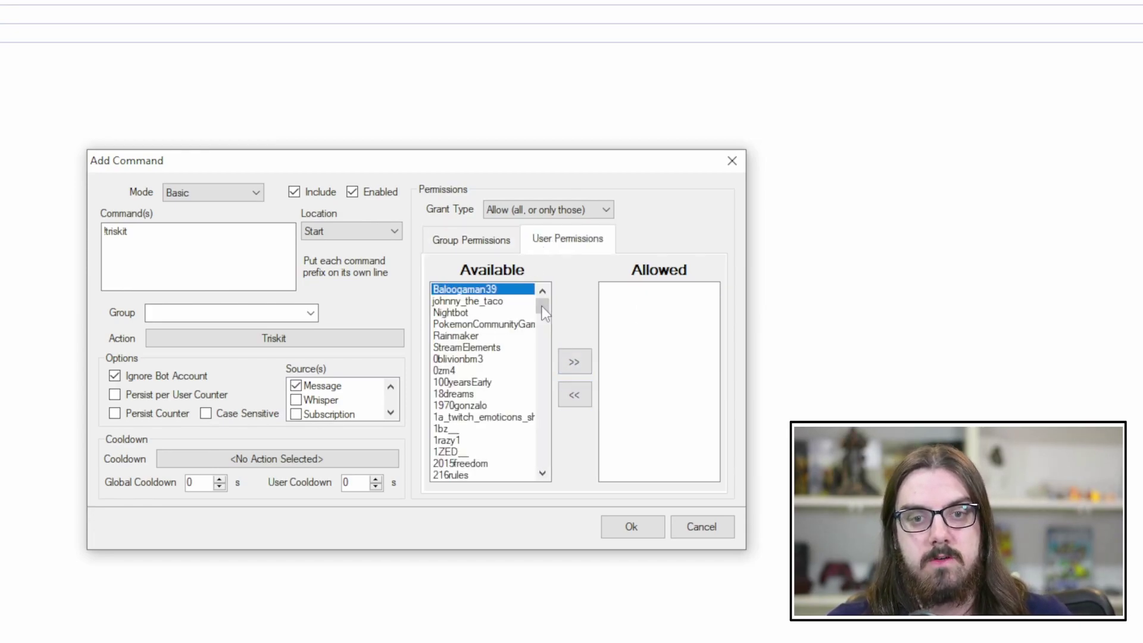
mouse_move(542, 306)
left_mouse_down()
mouse_move(543, 334)
mouse_move(545, 311)
left_mouse_up()
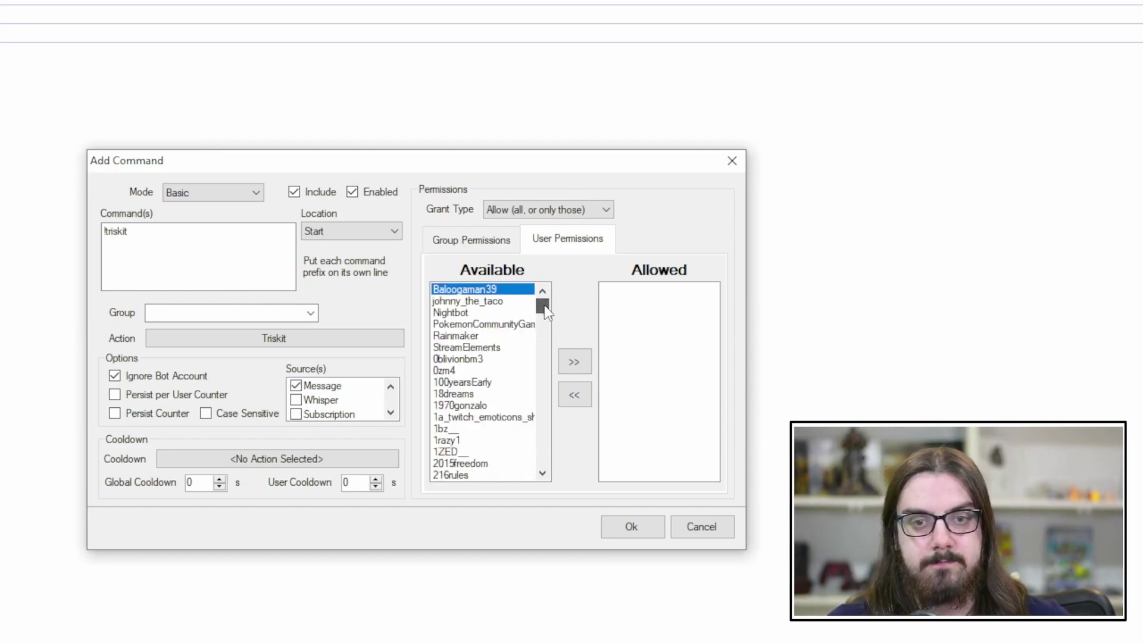
left_click(467, 240)
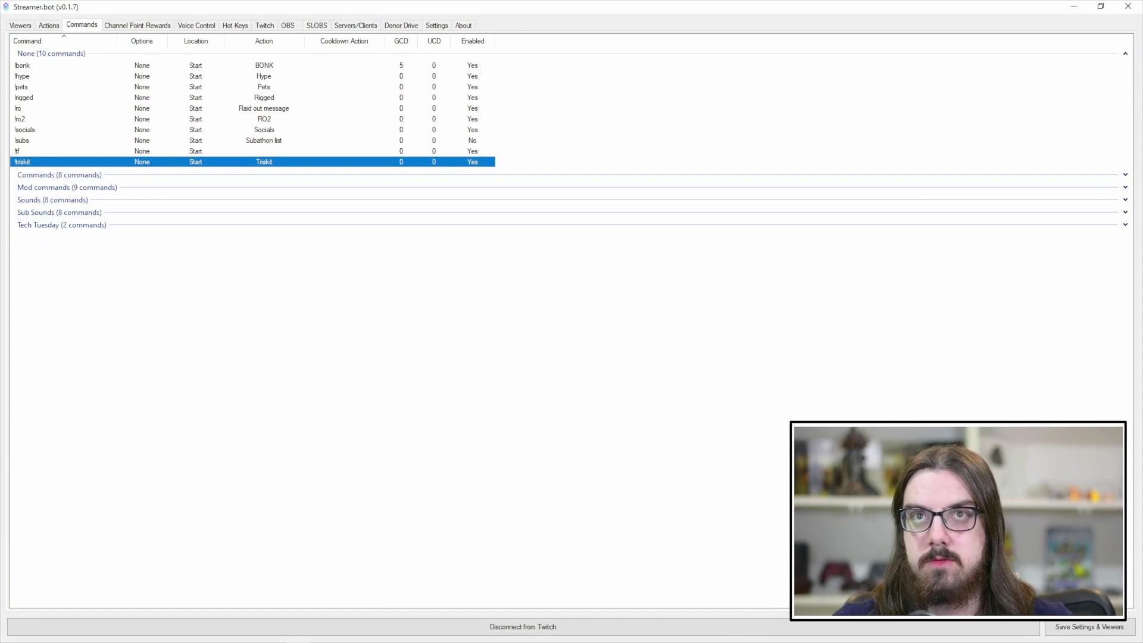
- Bring the stream chat window into view and send !triskit to test the command
left_click_drag(1037, 58, 890, 58)
left_click(833, 315)
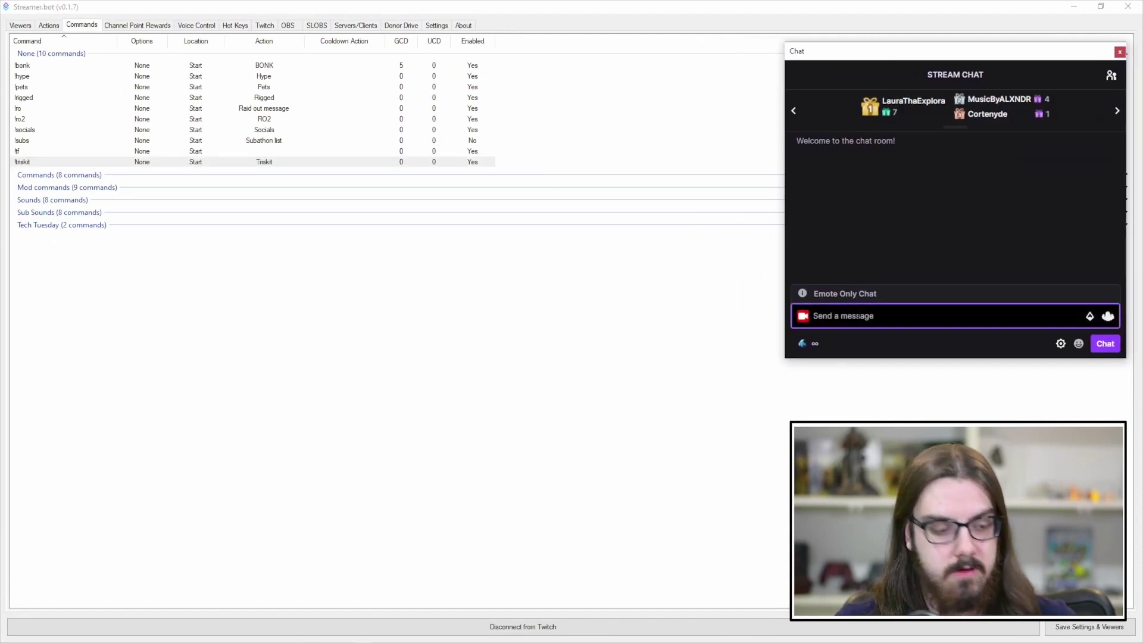
type("!triskit")
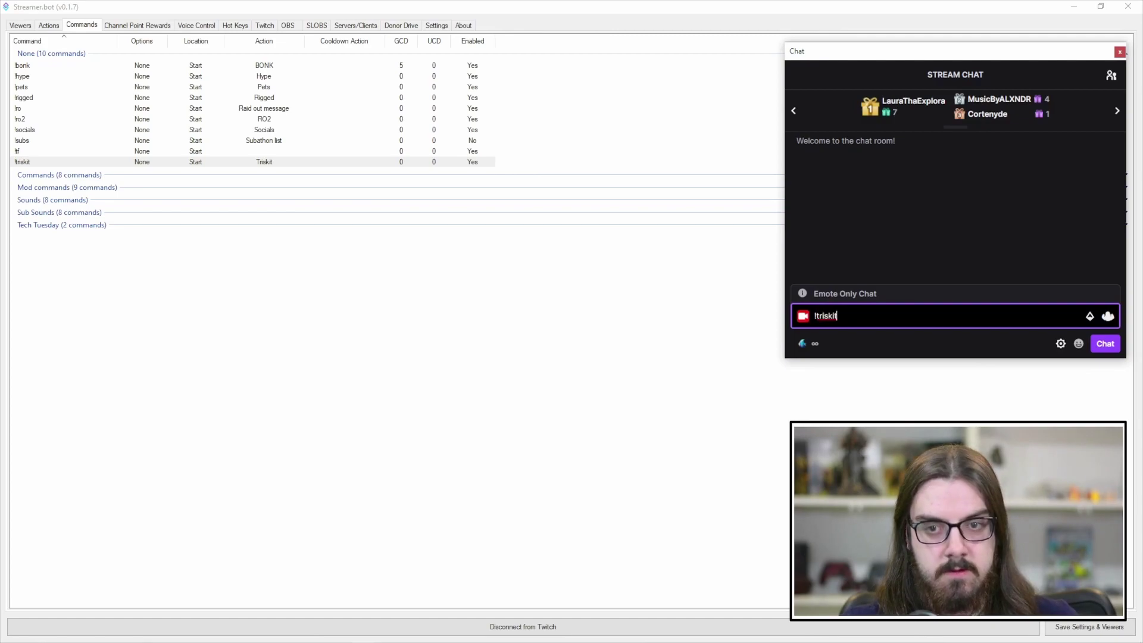
key("Return")
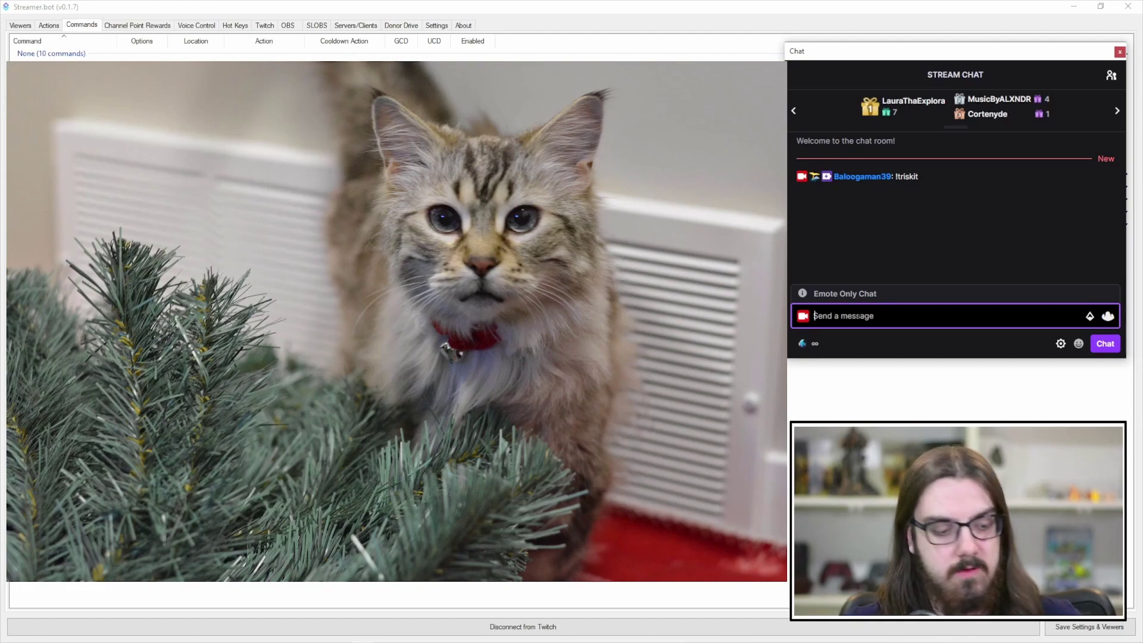
- Send !triskit in the stream chat a second time to test the toggle
type("!triskit")
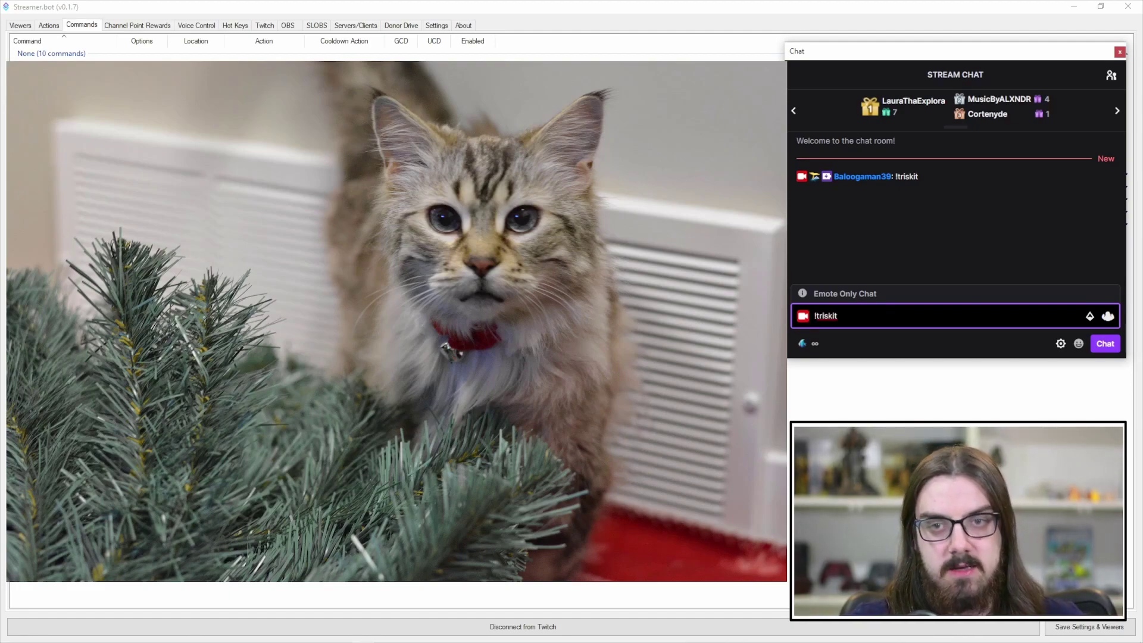
key("Return")
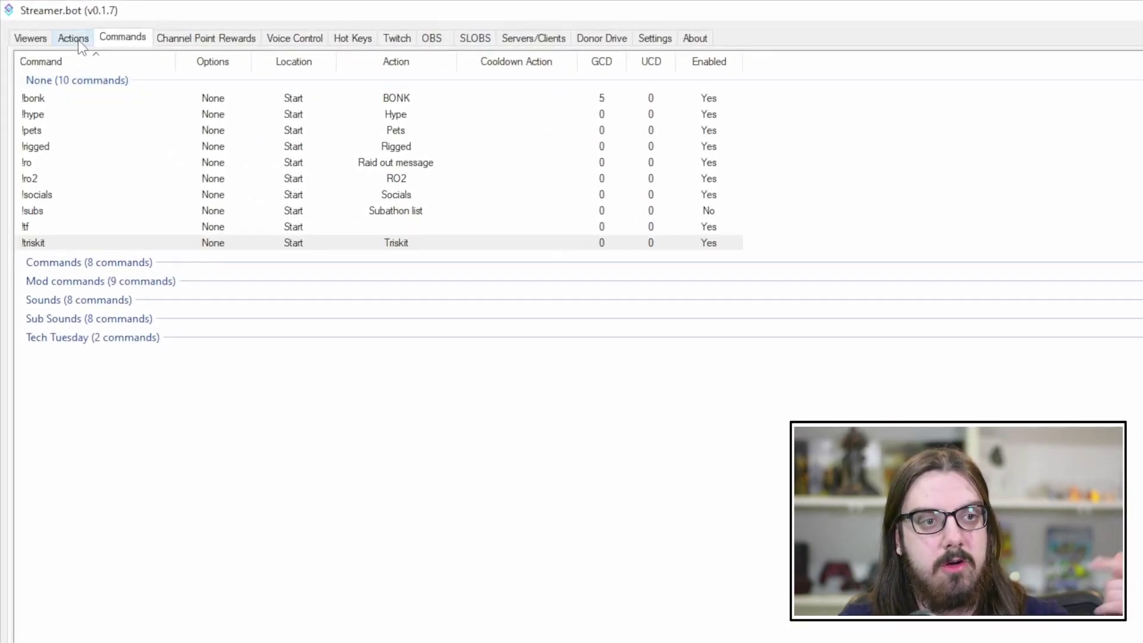
- Set the state of the Triskit action's OBS source visibility sub-action to Visible
left_click(78, 39)
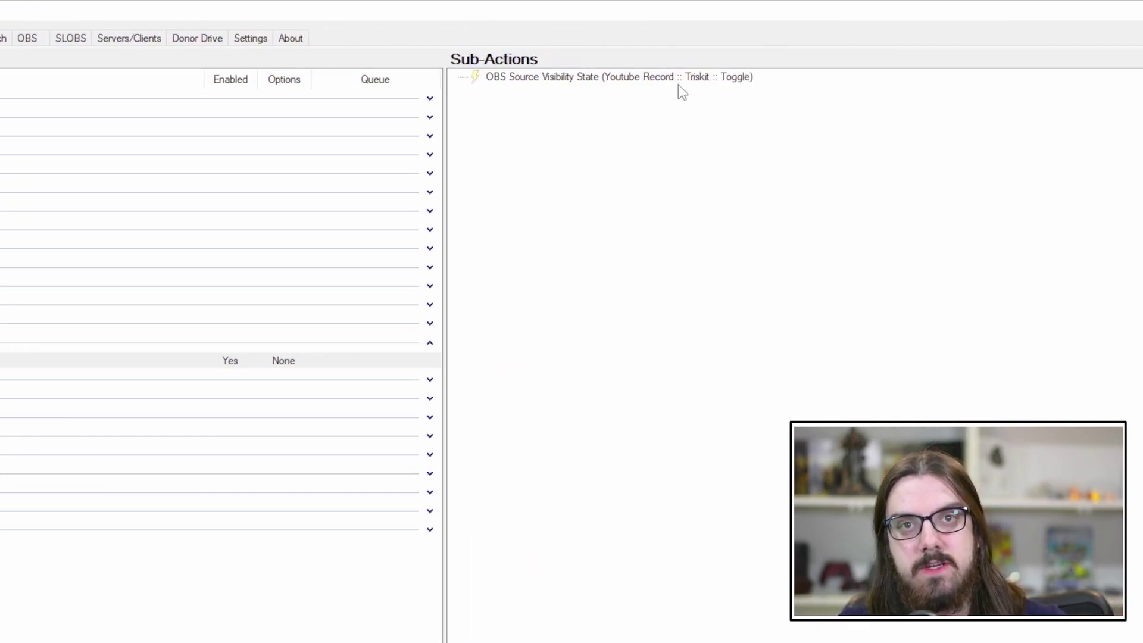
double_click(626, 79)
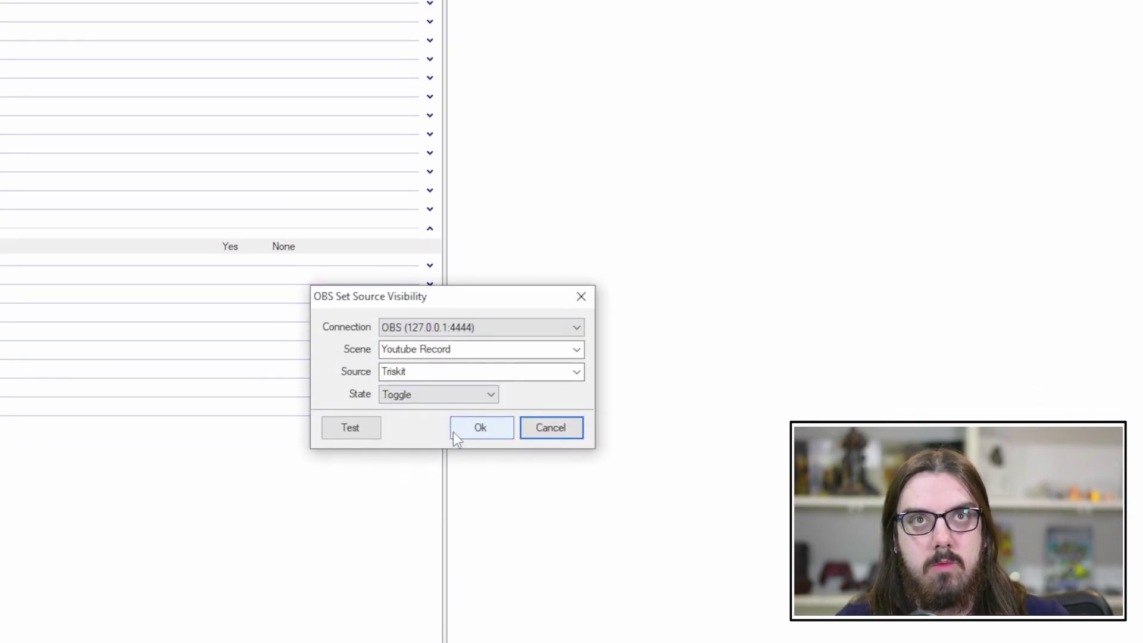
left_click(491, 508)
left_click(439, 397)
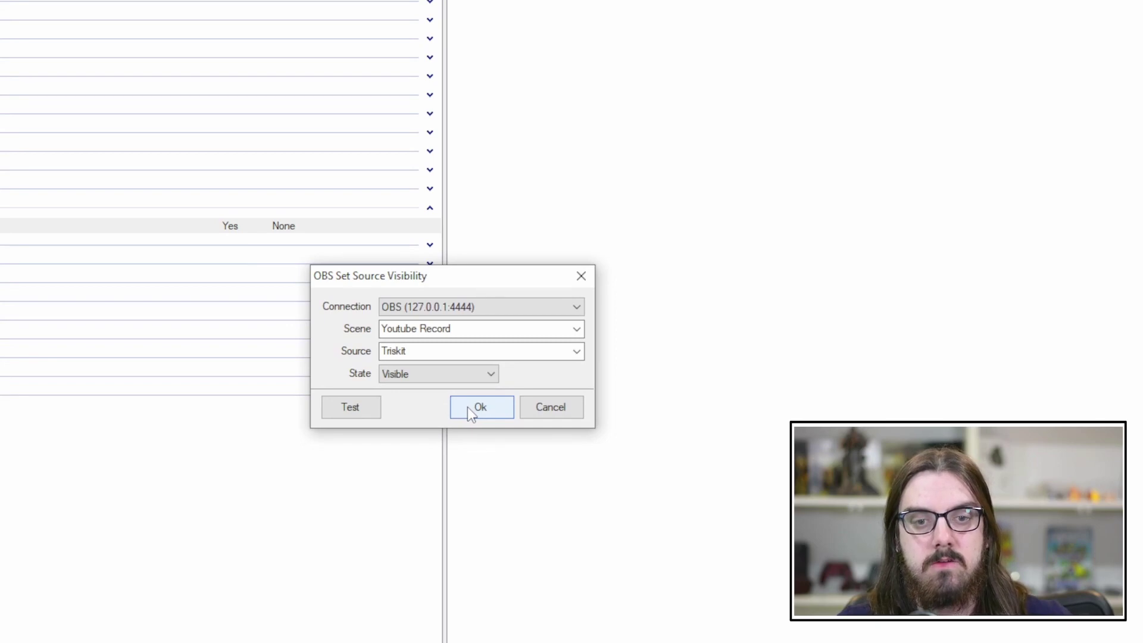
left_click(467, 406)
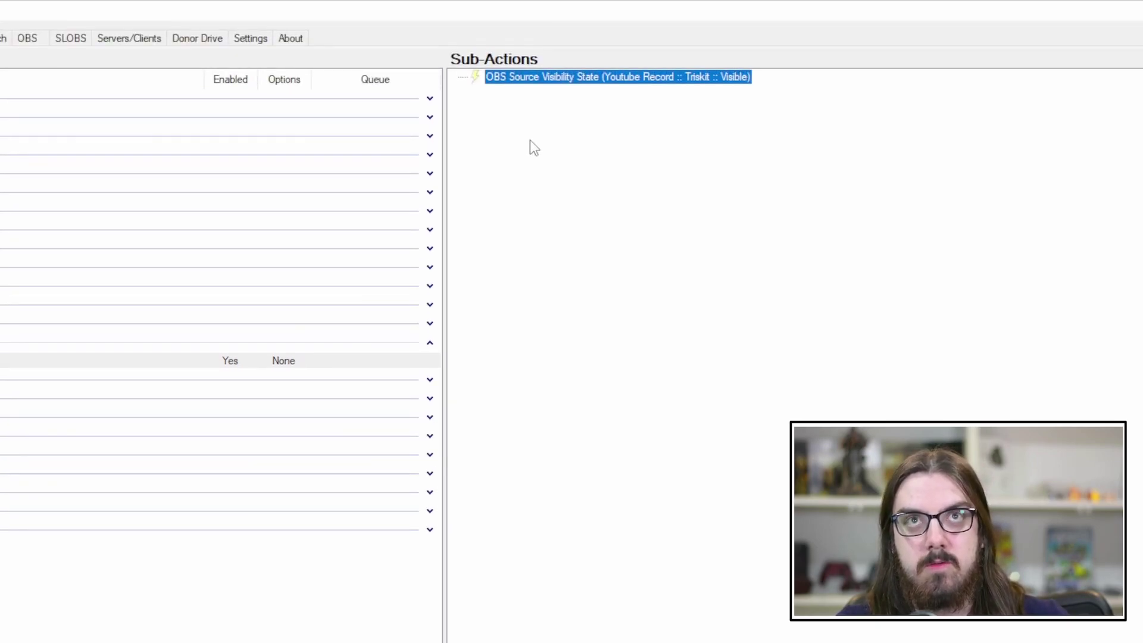
- Add a Delay sub-action of 5000 milliseconds to the Triskit action
right_click(485, 122)
mouse_move(536, 130)
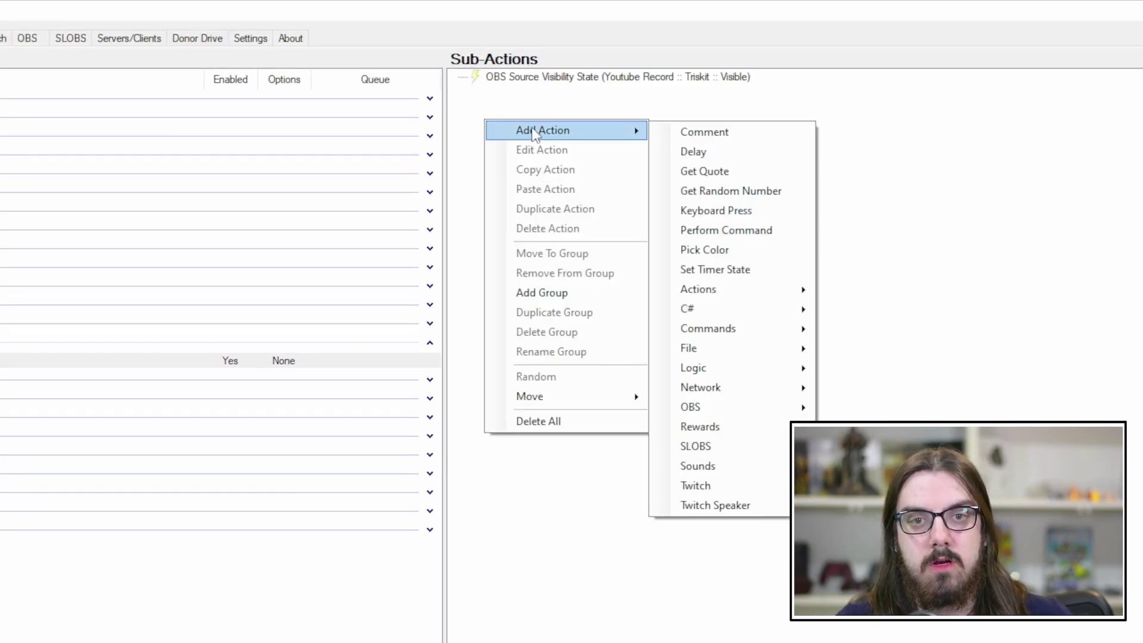
left_click(691, 152)
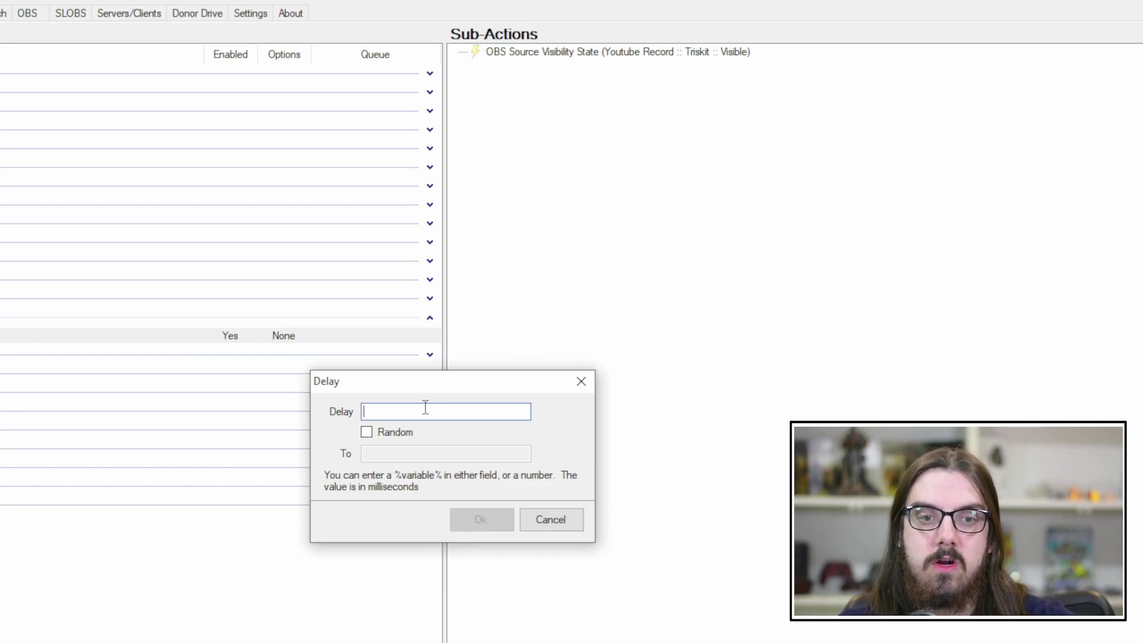
type("5000")
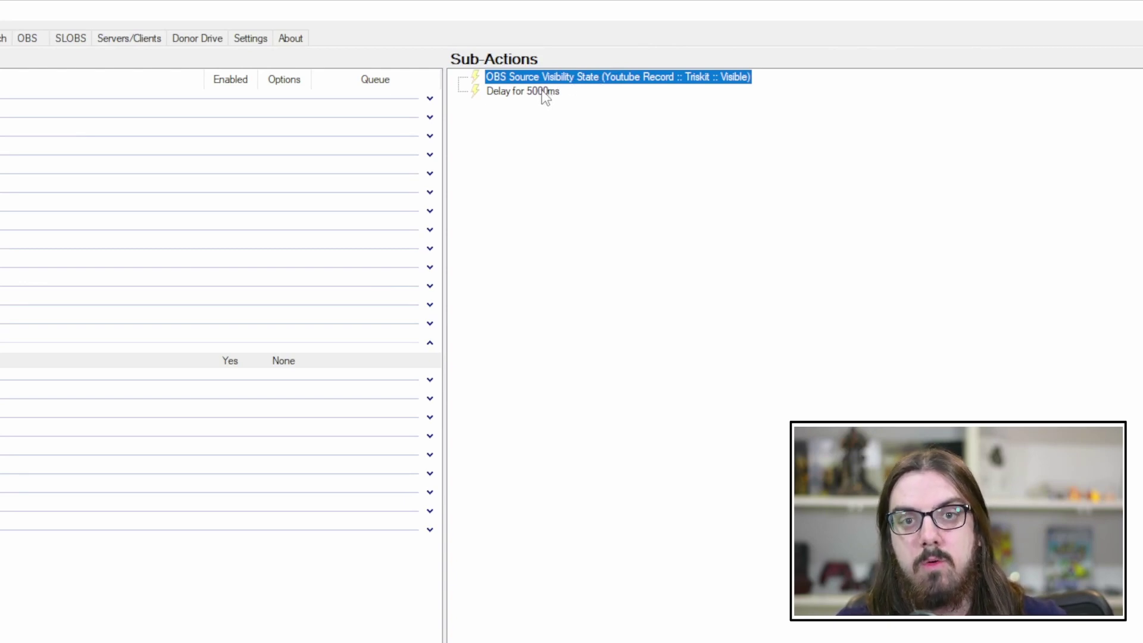
- Duplicate the Triskit source visibility sub-action so that a copy follows the delay
right_click(566, 77)
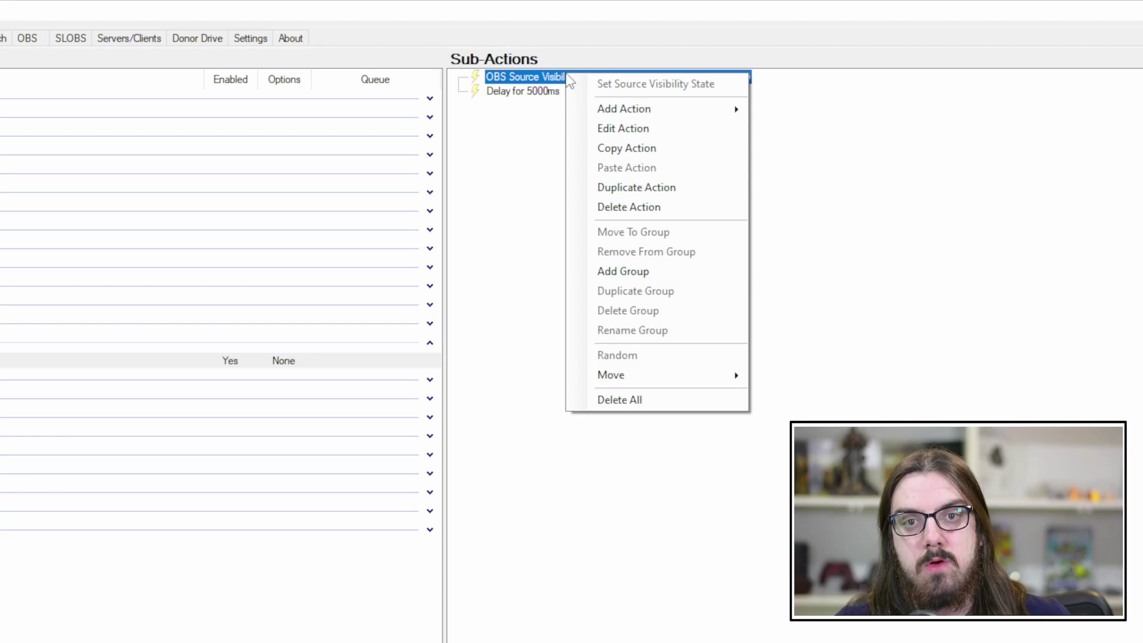
left_click(506, 113)
right_click(506, 108)
mouse_move(553, 113)
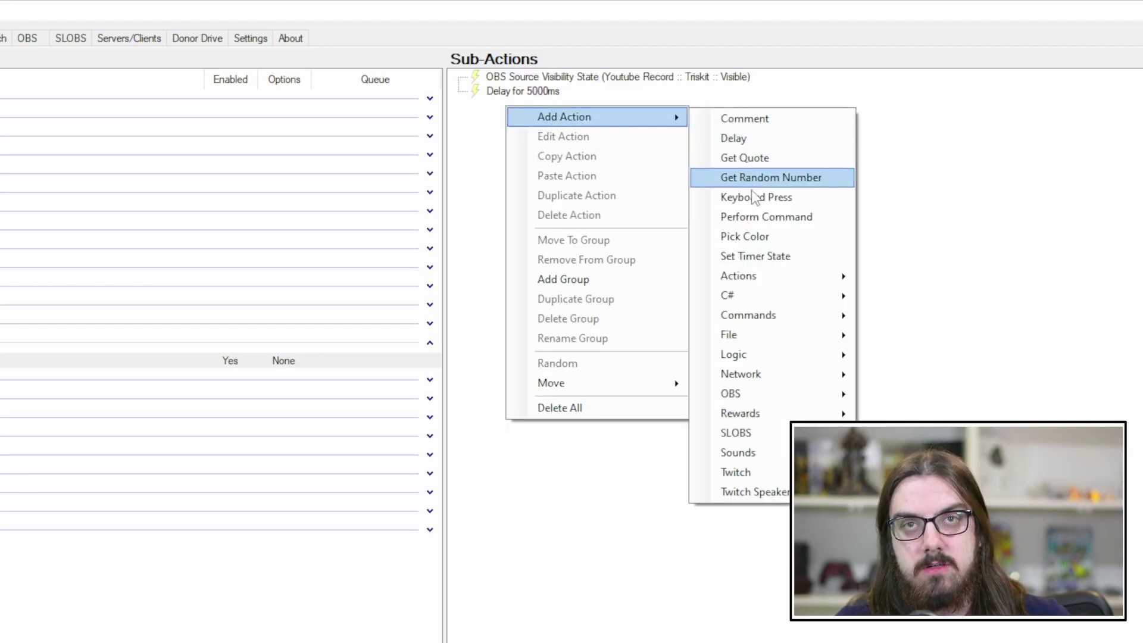
left_click(505, 166)
left_click(516, 80)
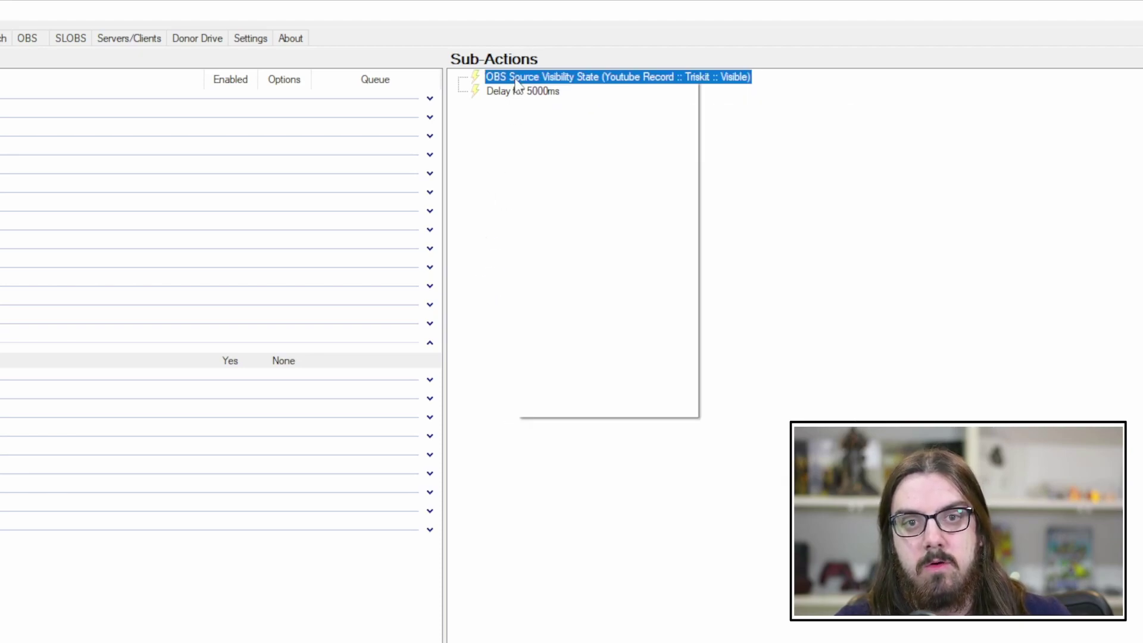
right_click(515, 82)
left_click(585, 189)
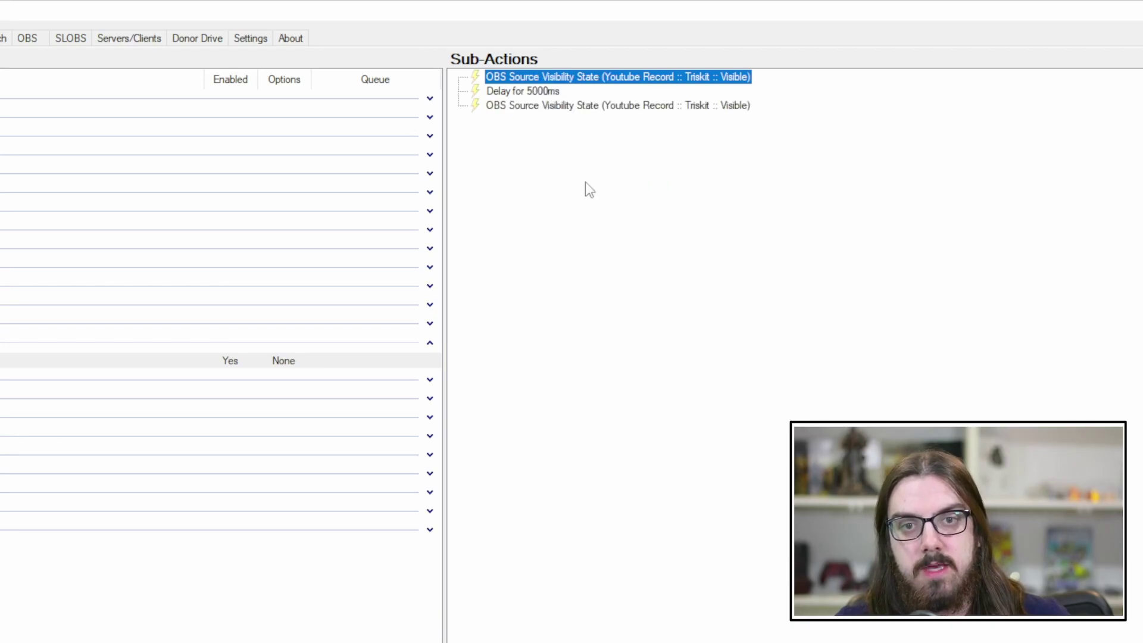
- Set the state of the duplicated Triskit source visibility sub-action to Hidden
double_click(527, 106)
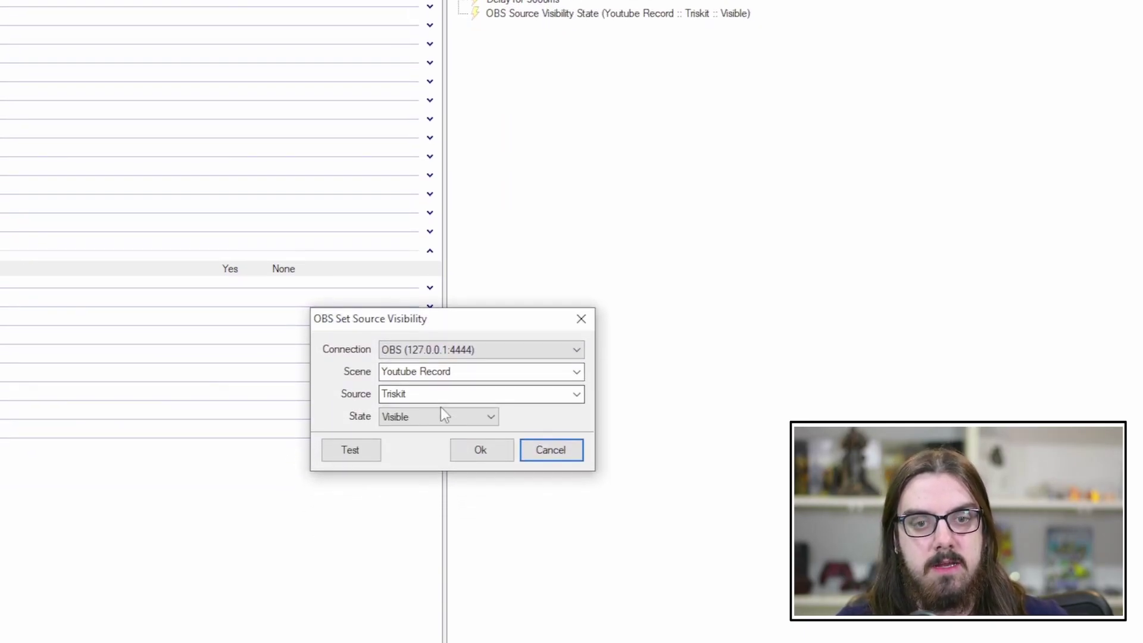
left_click(440, 416)
left_click(444, 442)
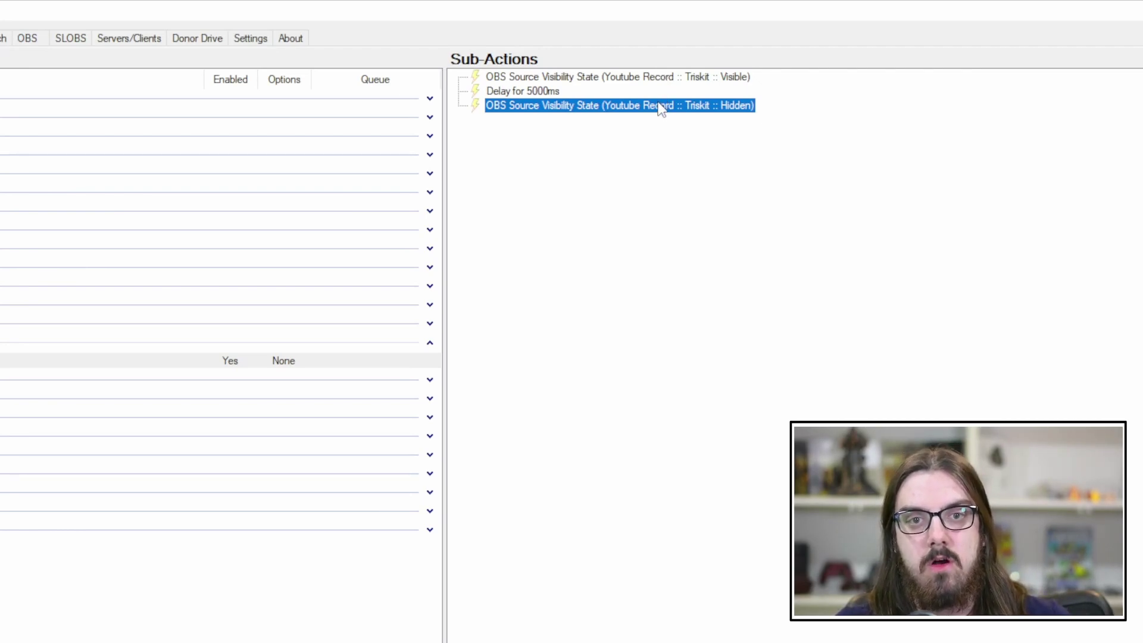
left_click(642, 98)
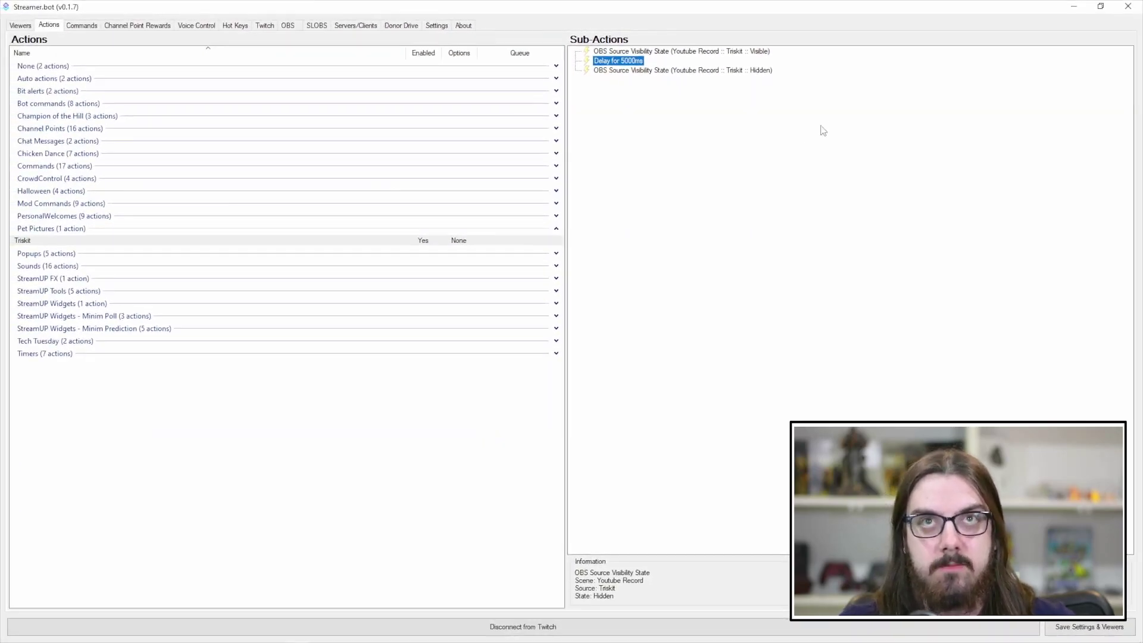
- Bring the stream chat window back into view and send !triskit to test the timed show-and-hide action
mouse_move(307, 637)
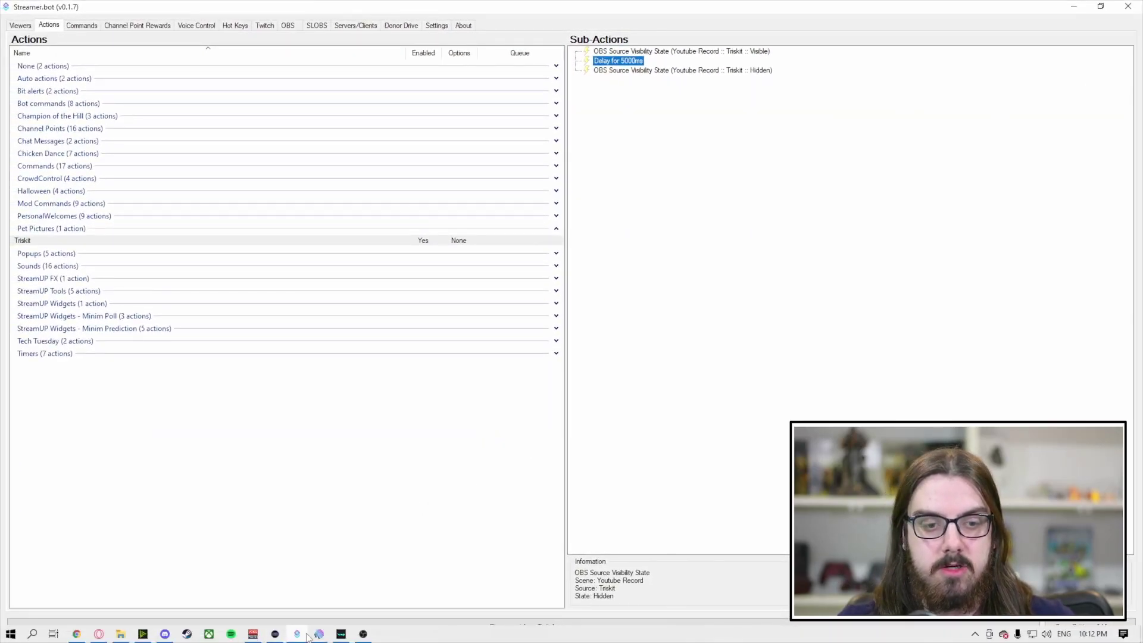
mouse_move(368, 637)
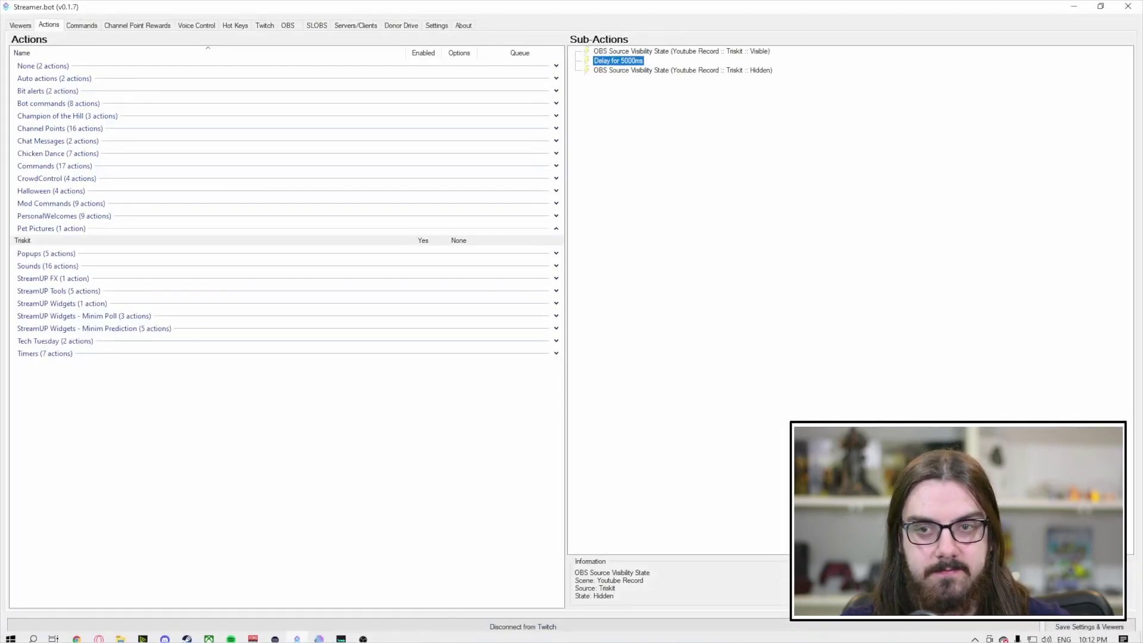
left_click_drag(789, 10, 865, 52)
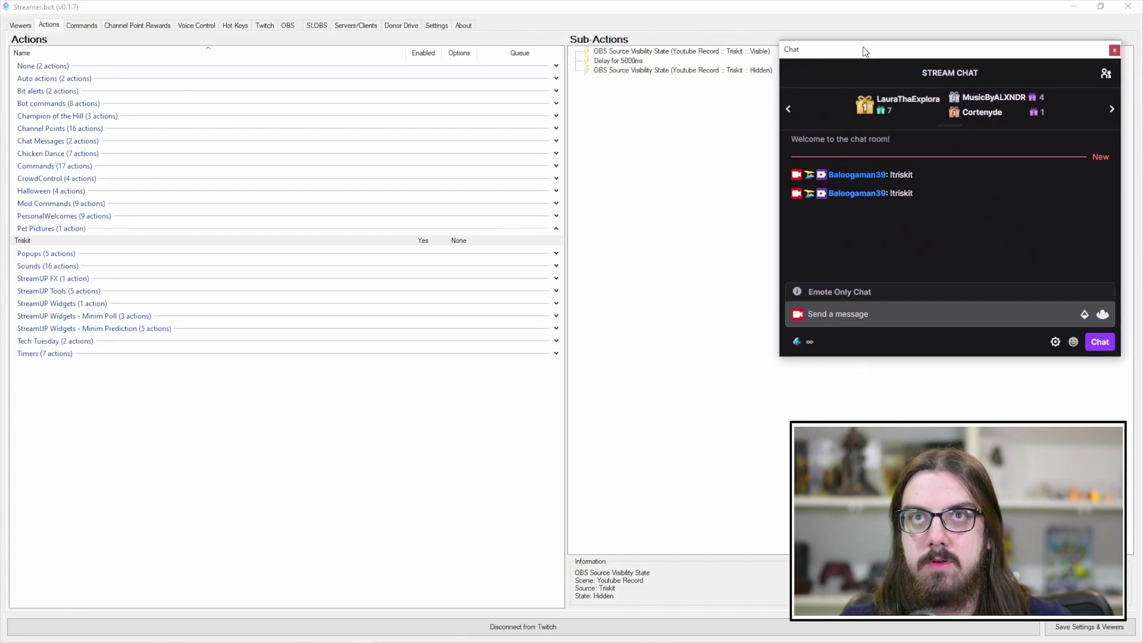
left_click(855, 304)
type("!tr")
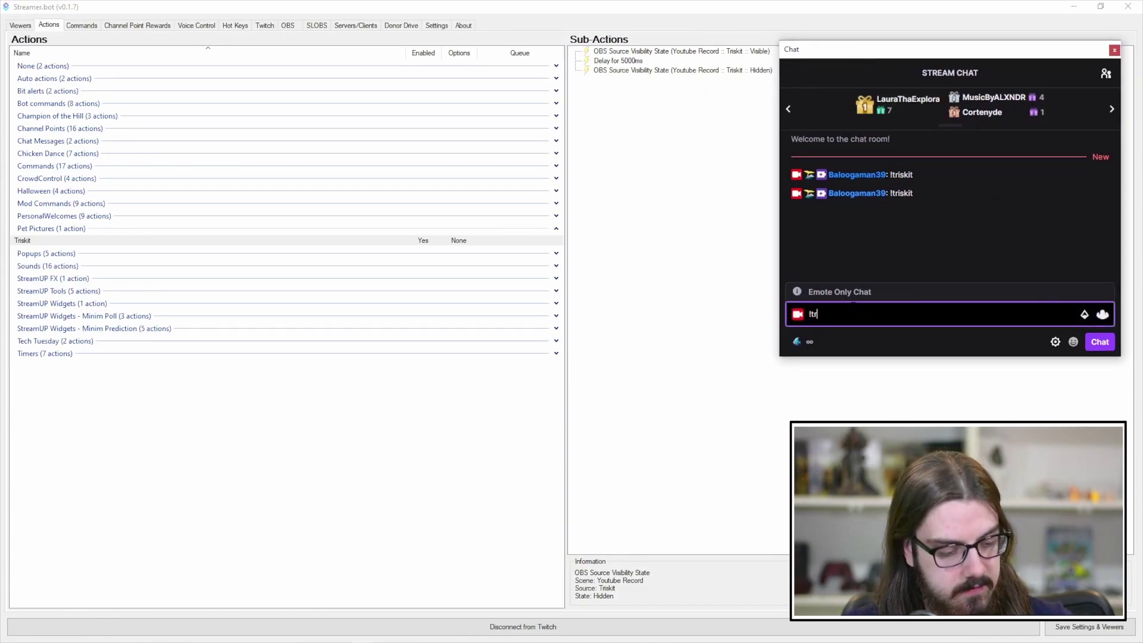
type("iskit")
key("Return")
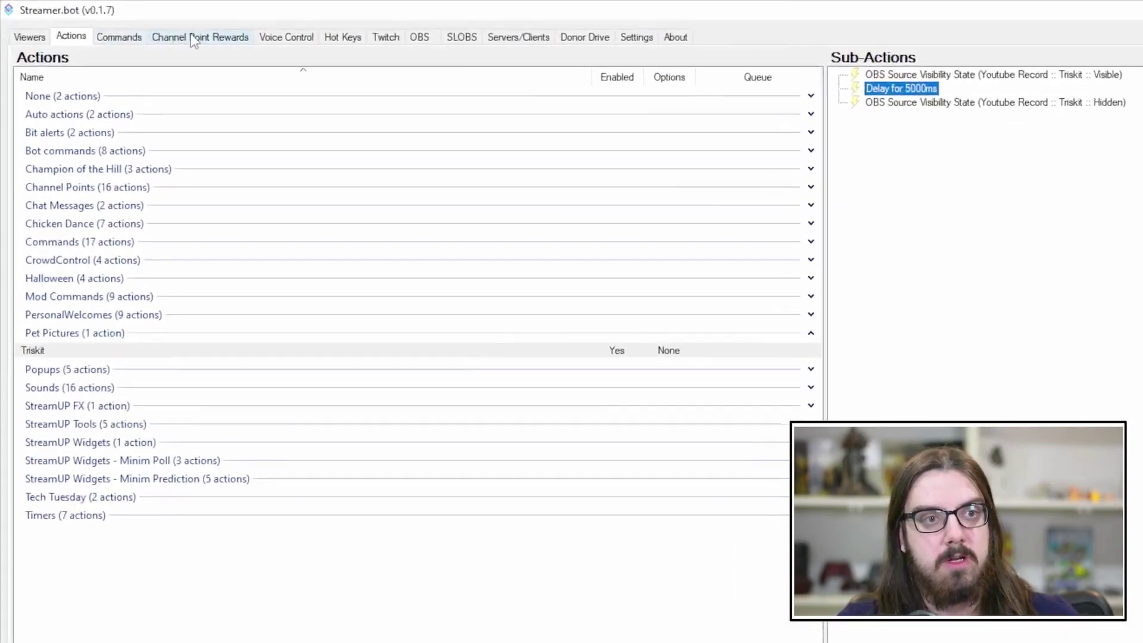
- Duplicate the Screamer reward in the channel point rewards list
left_click(208, 40)
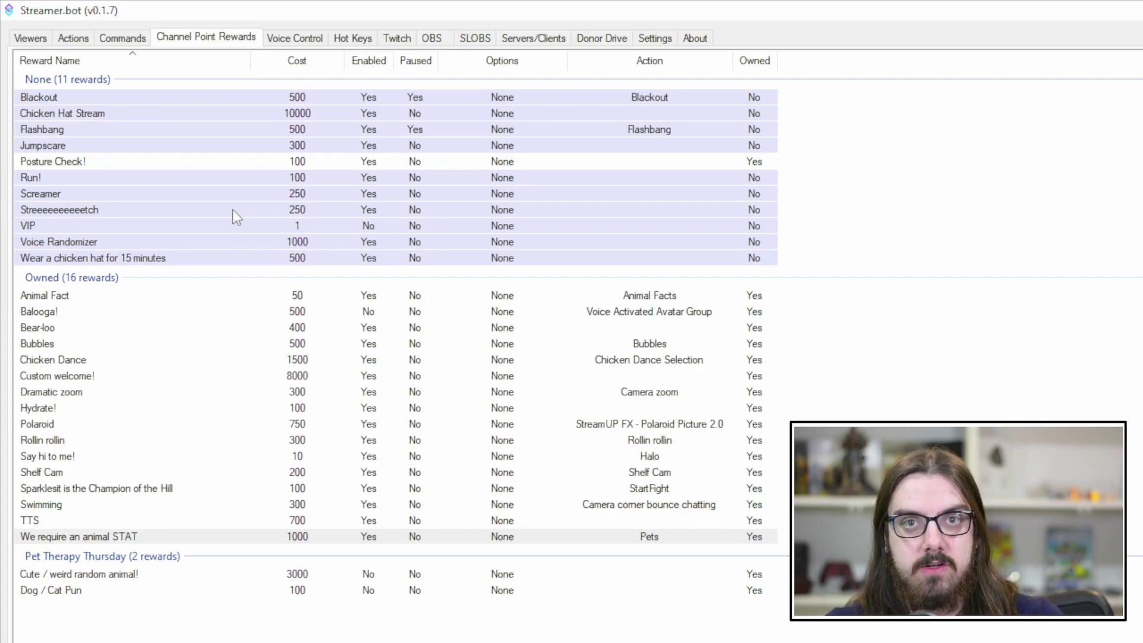
right_click(130, 194)
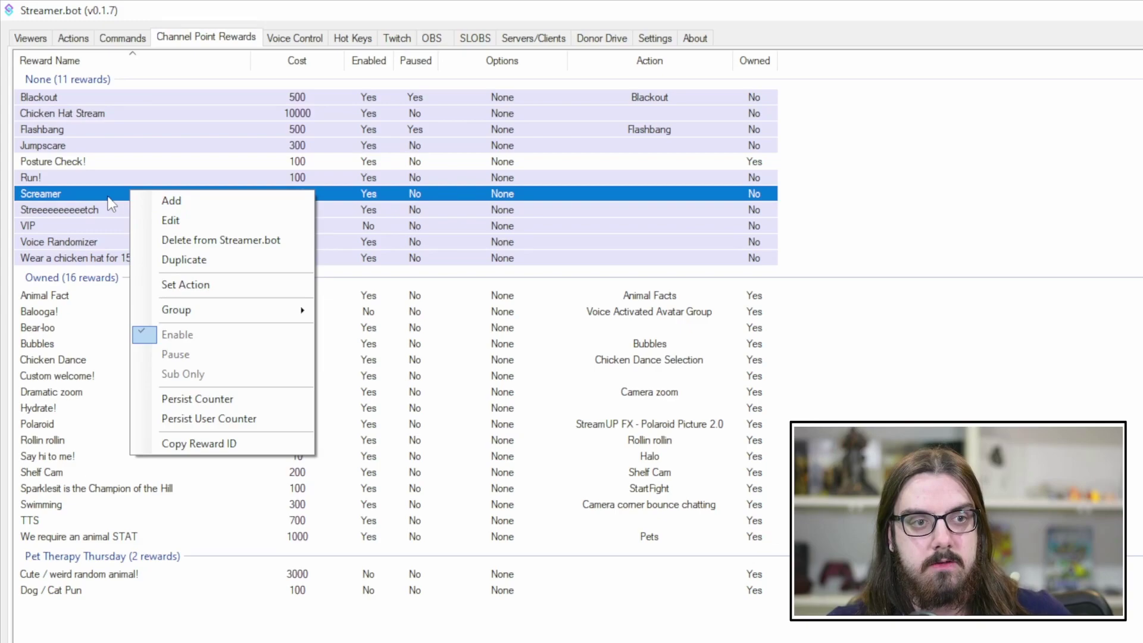
left_click(195, 269)
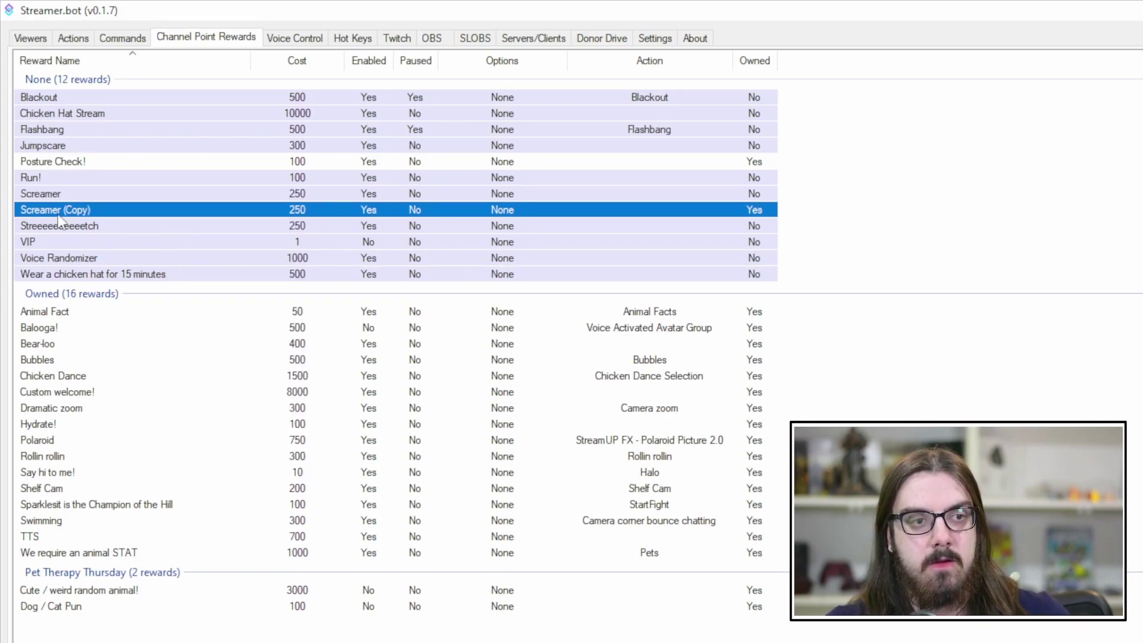
left_click(265, 175)
left_click(266, 164)
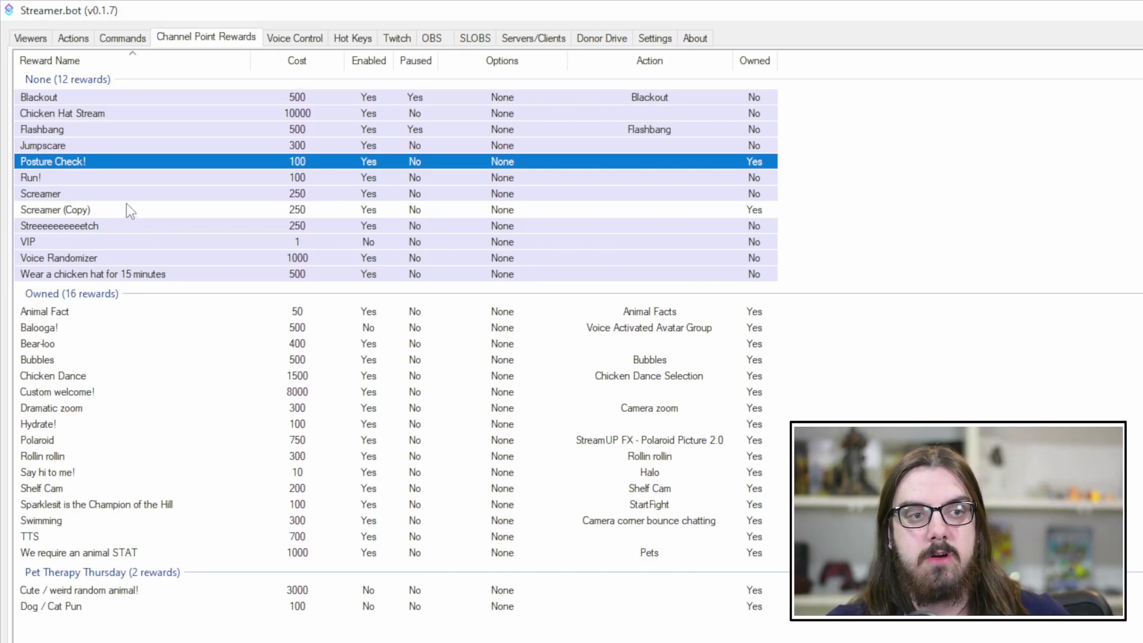
right_click(112, 193)
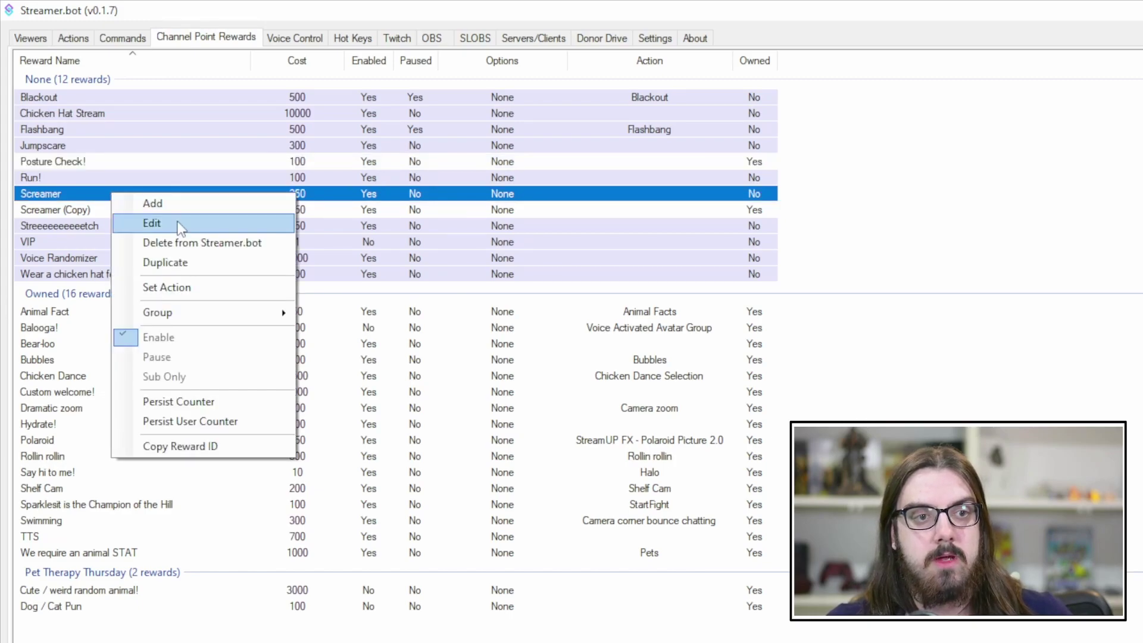
left_click(911, 171)
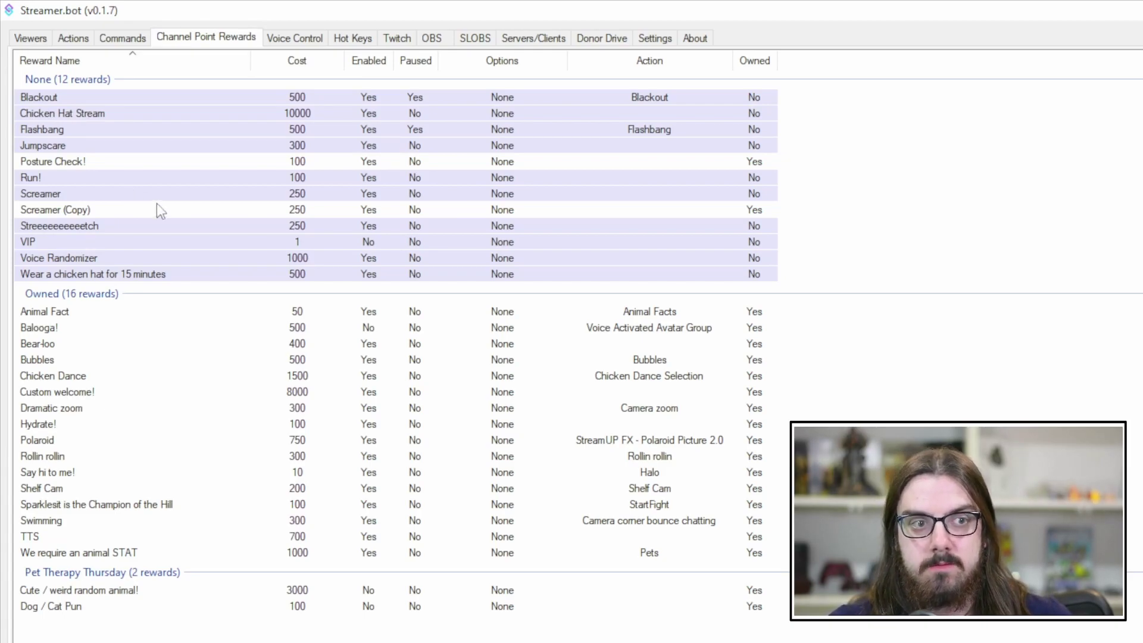
- Delete the Screamer (Copy) reward from Twitch
left_click(115, 209)
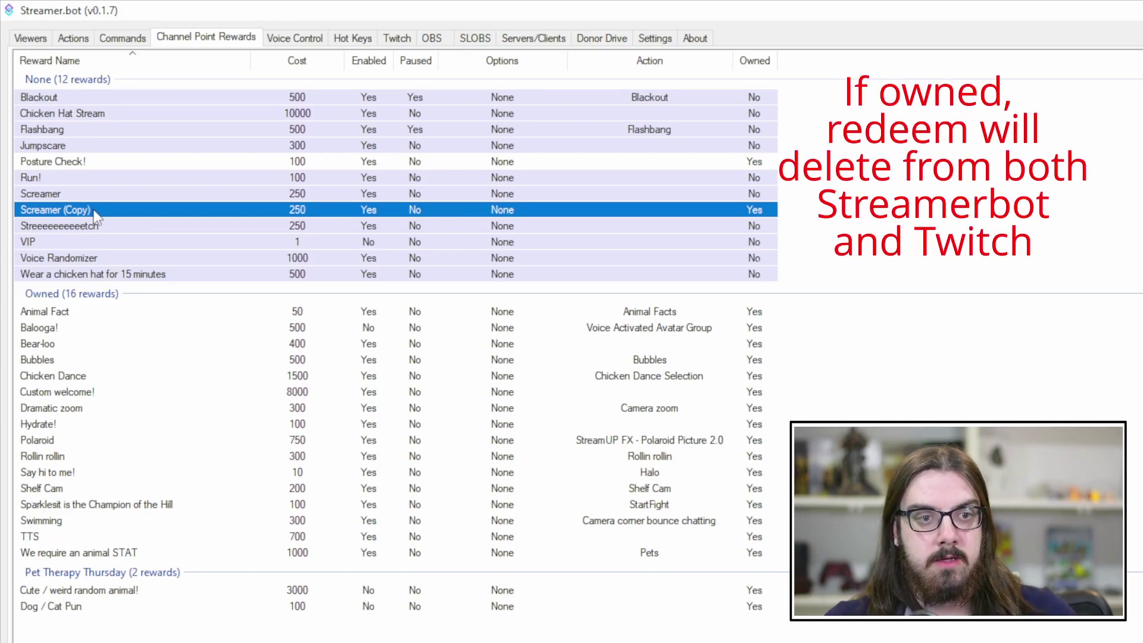
right_click(94, 210)
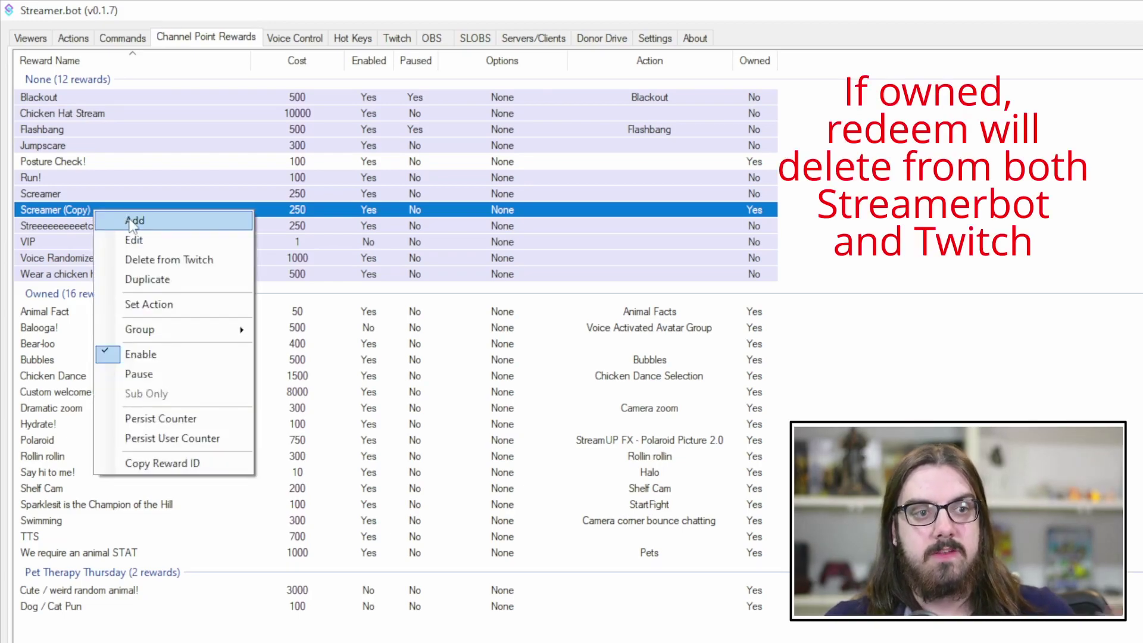
left_click(181, 260)
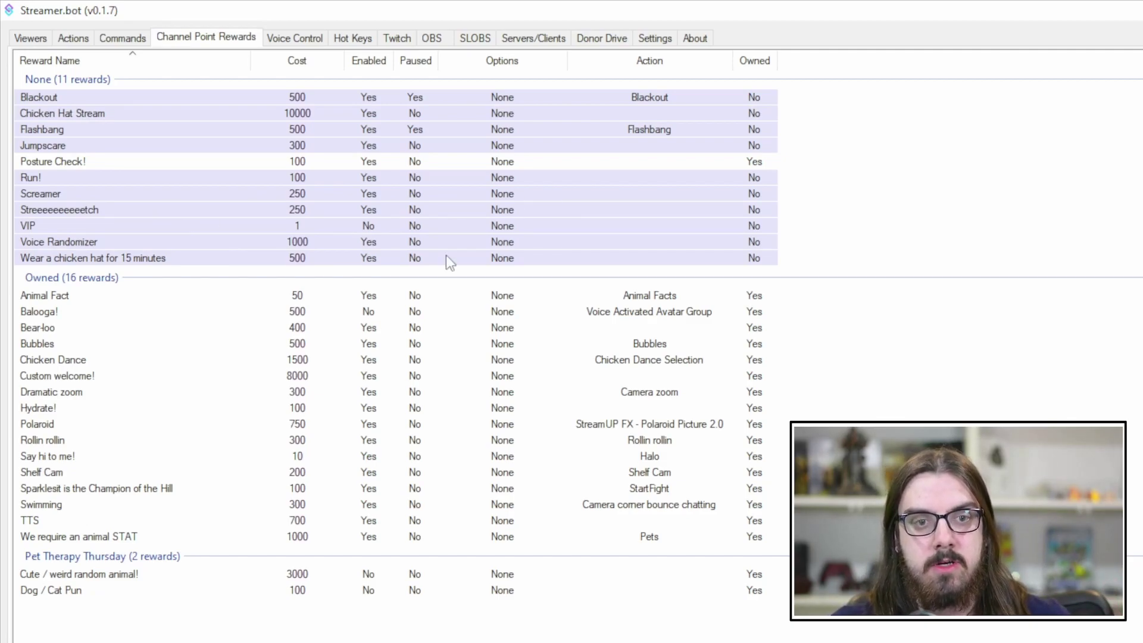
- Add a new channel point reward titled Triskit with the prompt "PIcture of my cat!"
right_click(103, 633)
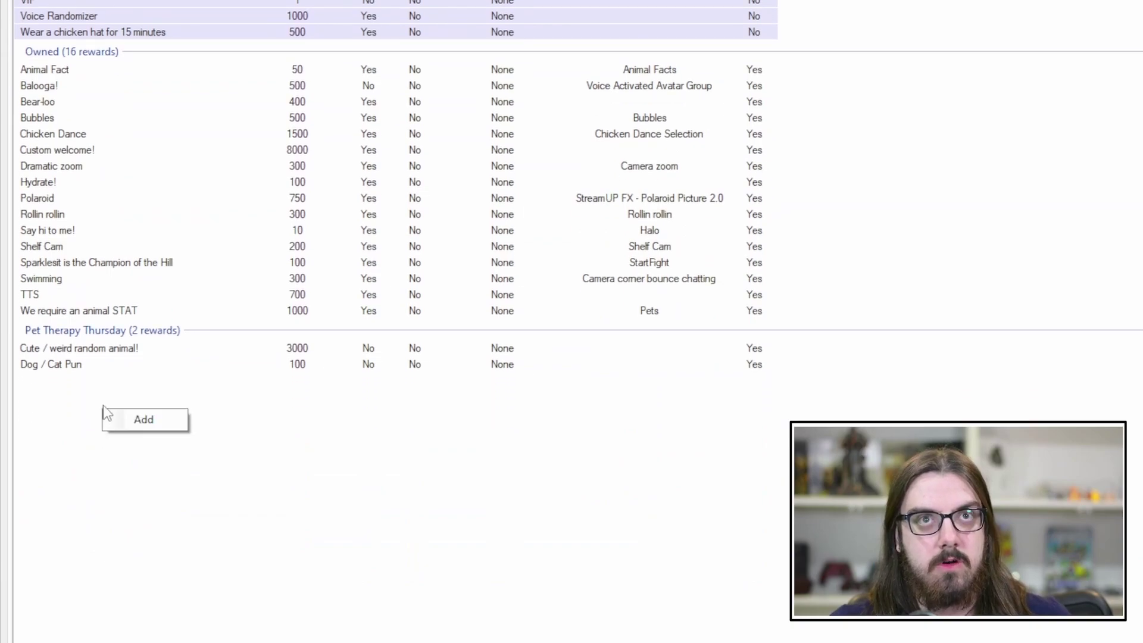
left_click(153, 410)
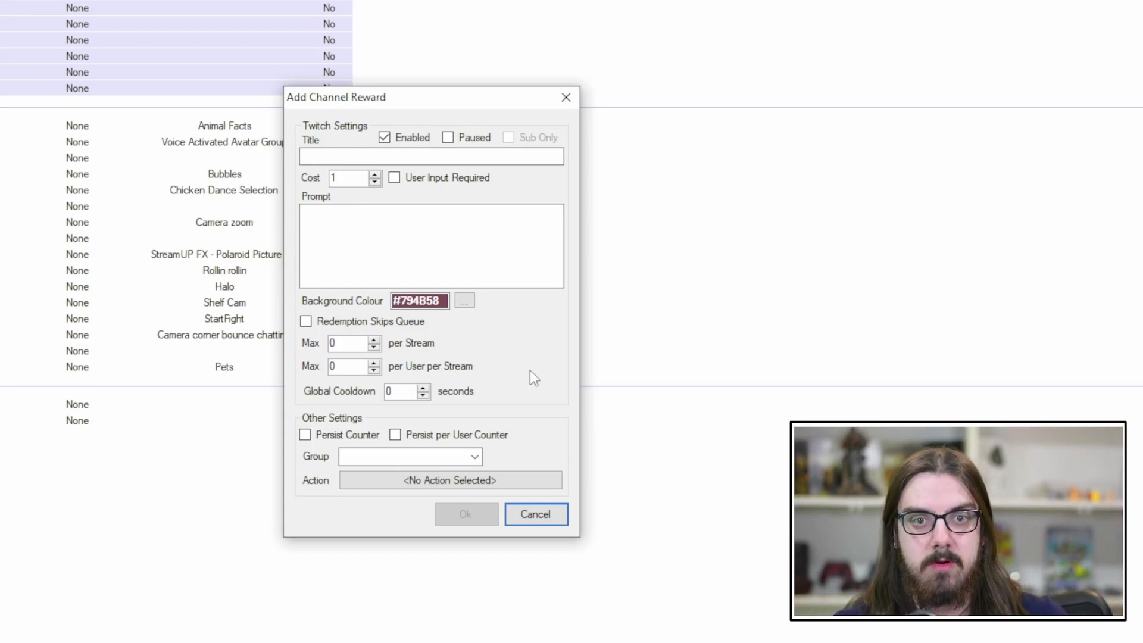
left_click(368, 152)
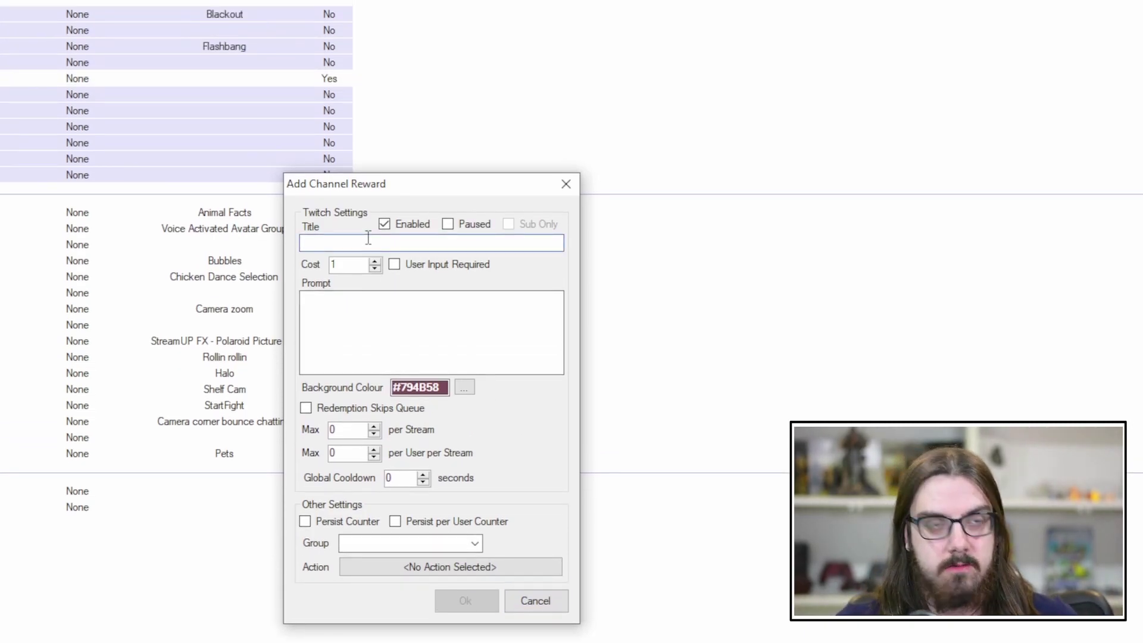
type("Triskit")
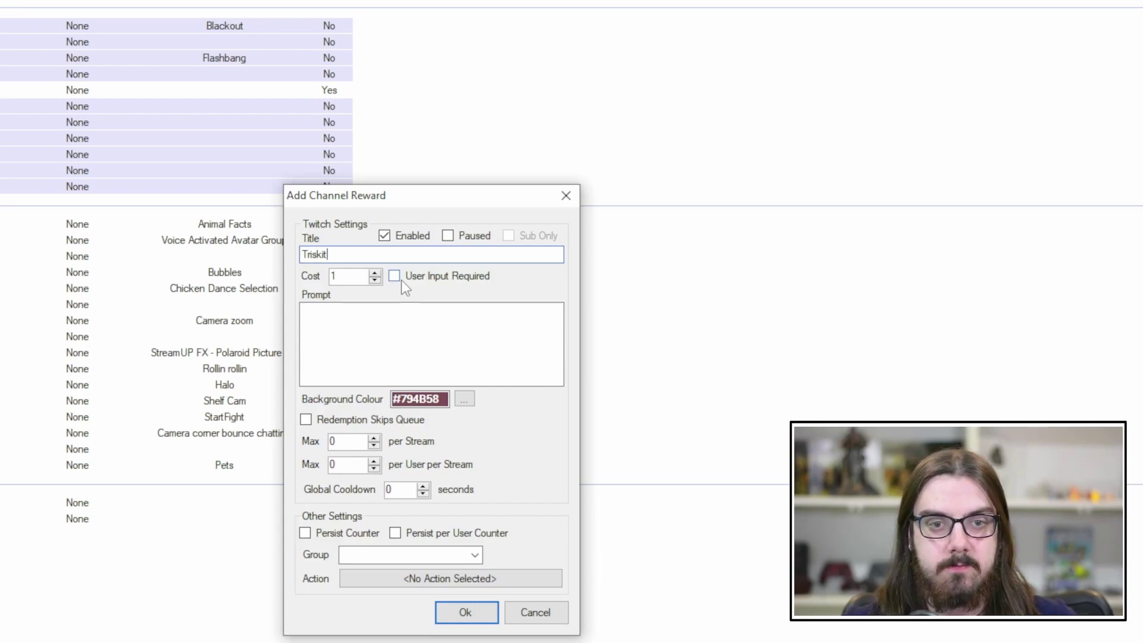
left_click(340, 316)
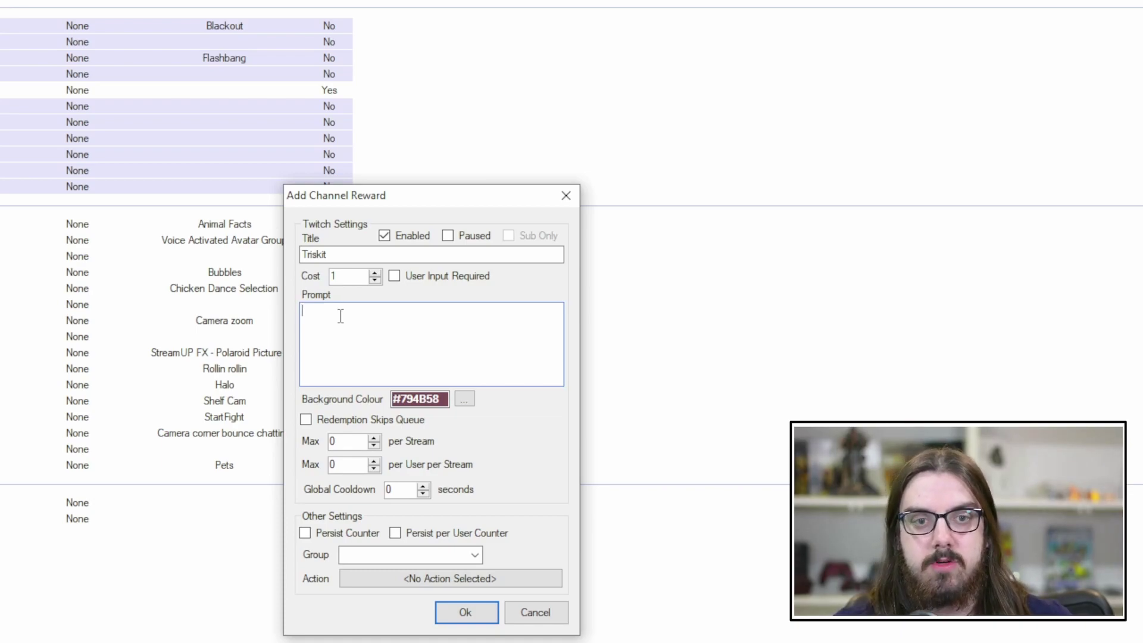
type("PIcture ")
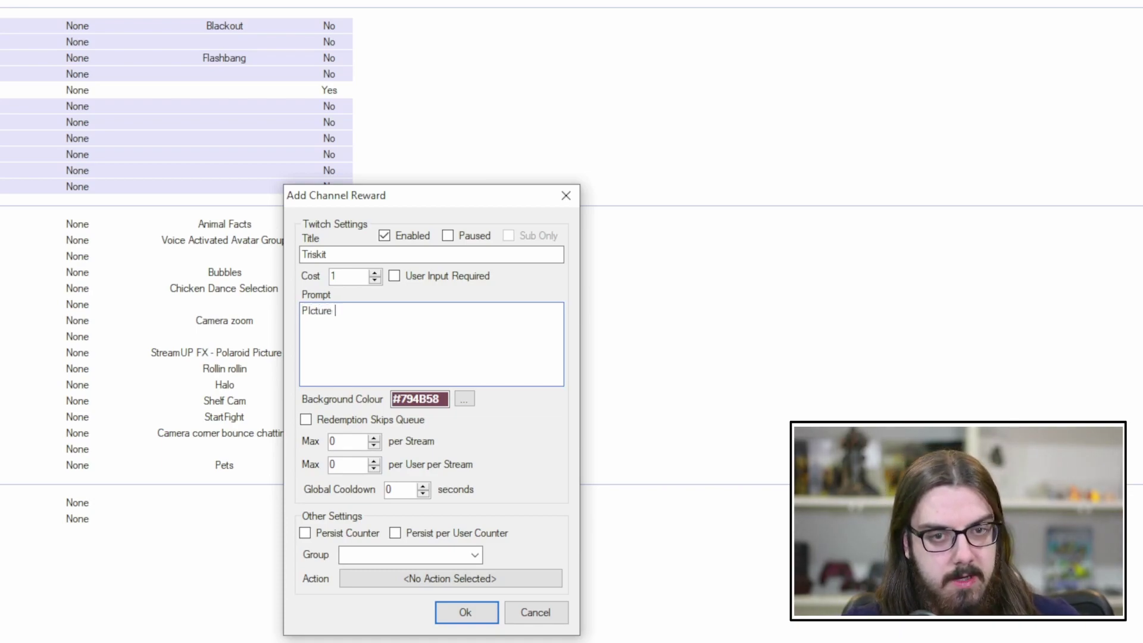
type("of my cat!")
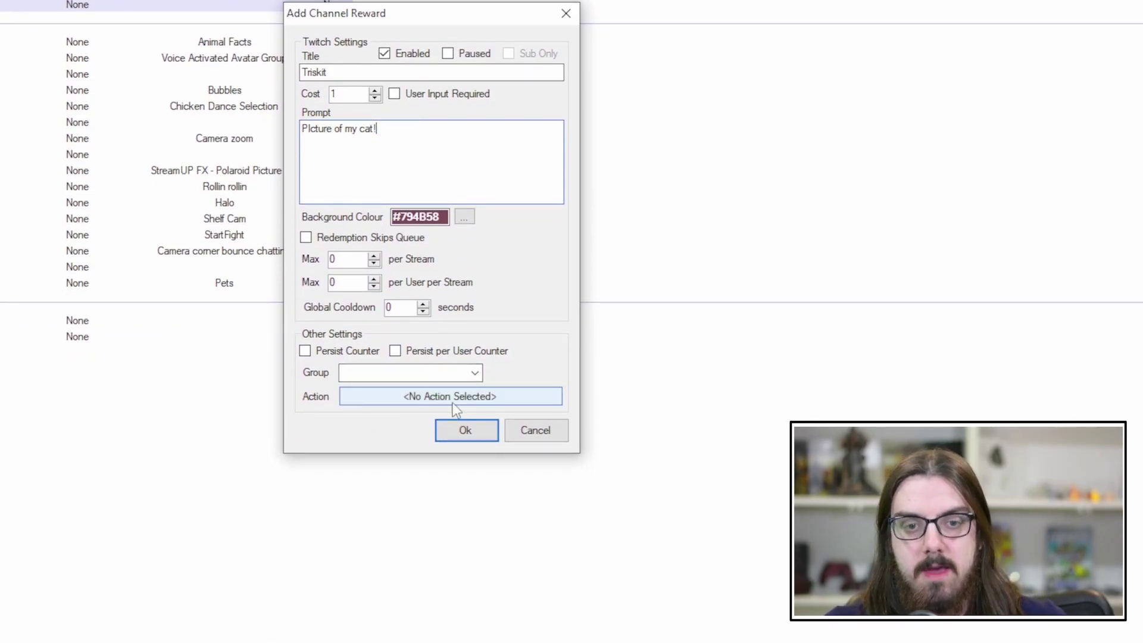
- Assign the Triskit action from the Pet Pictures group to the new reward and save it
left_click(453, 397)
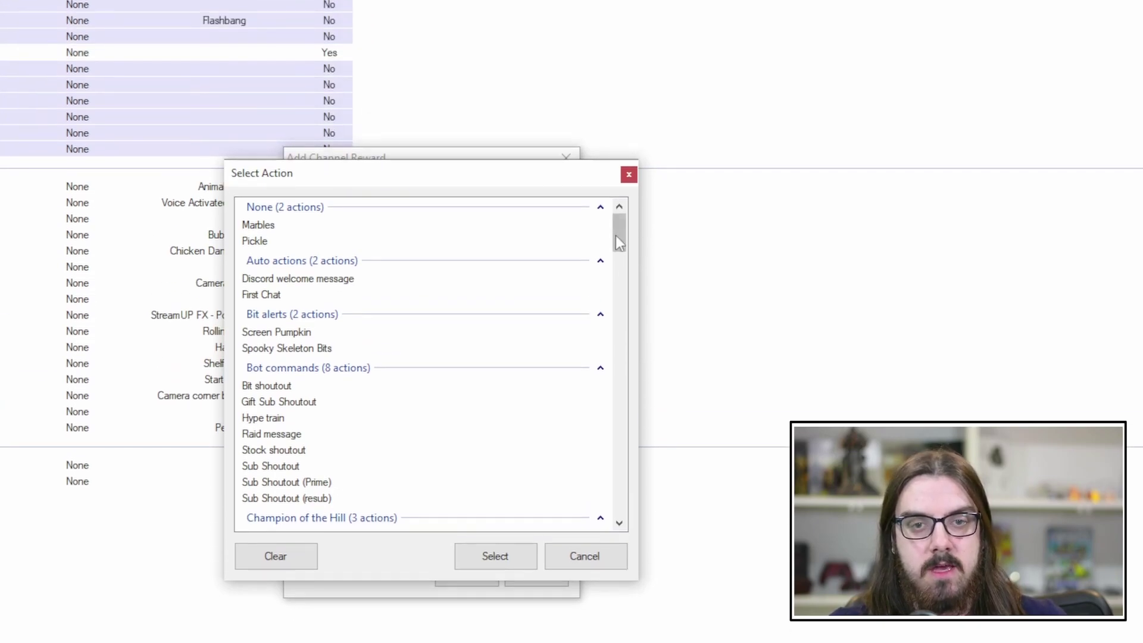
left_click_drag(616, 89, 627, 174)
left_click_drag(628, 319, 641, 395)
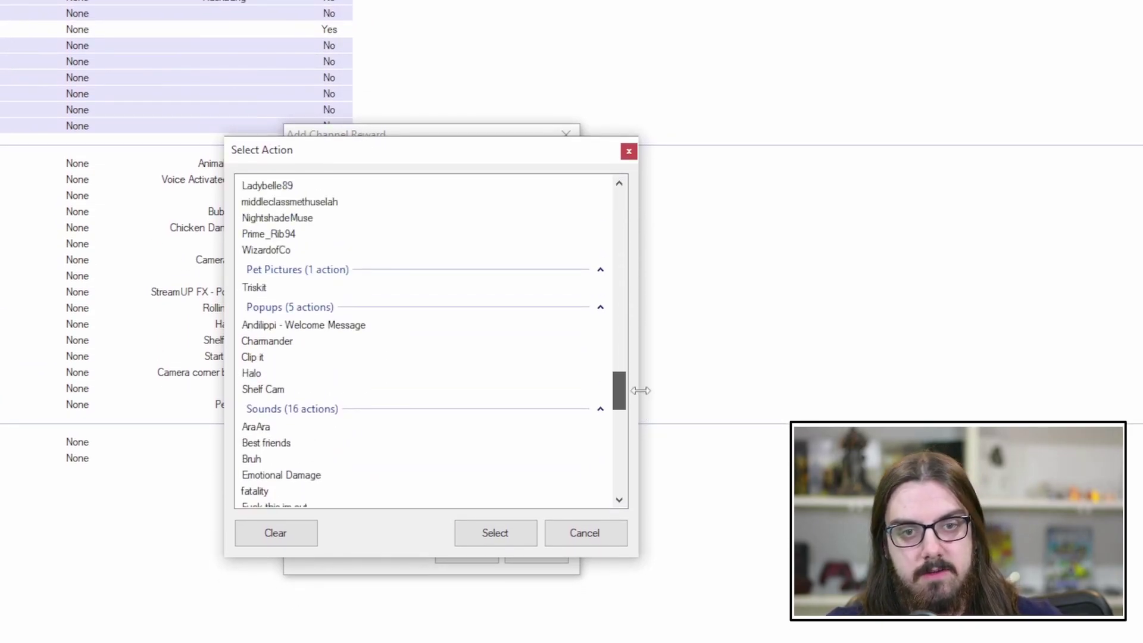
left_click(327, 287)
left_click(516, 497)
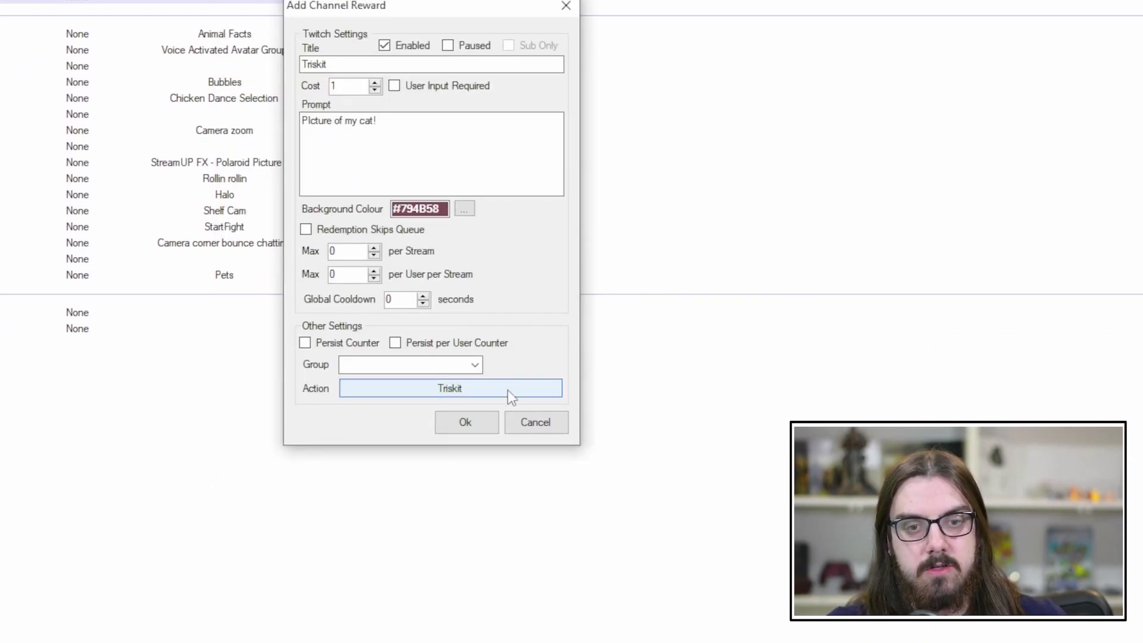
left_click(475, 408)
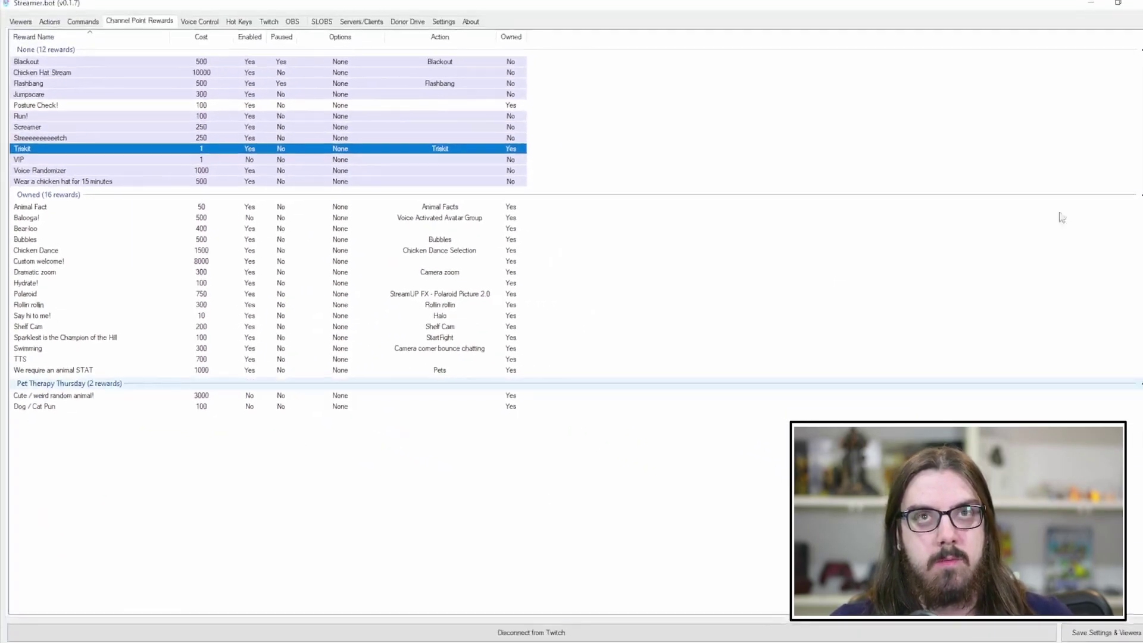
- Bring the stream chat window into view, redeem the Triskit reward to test it, and return to Streamer.bot
key("alt+Tab")
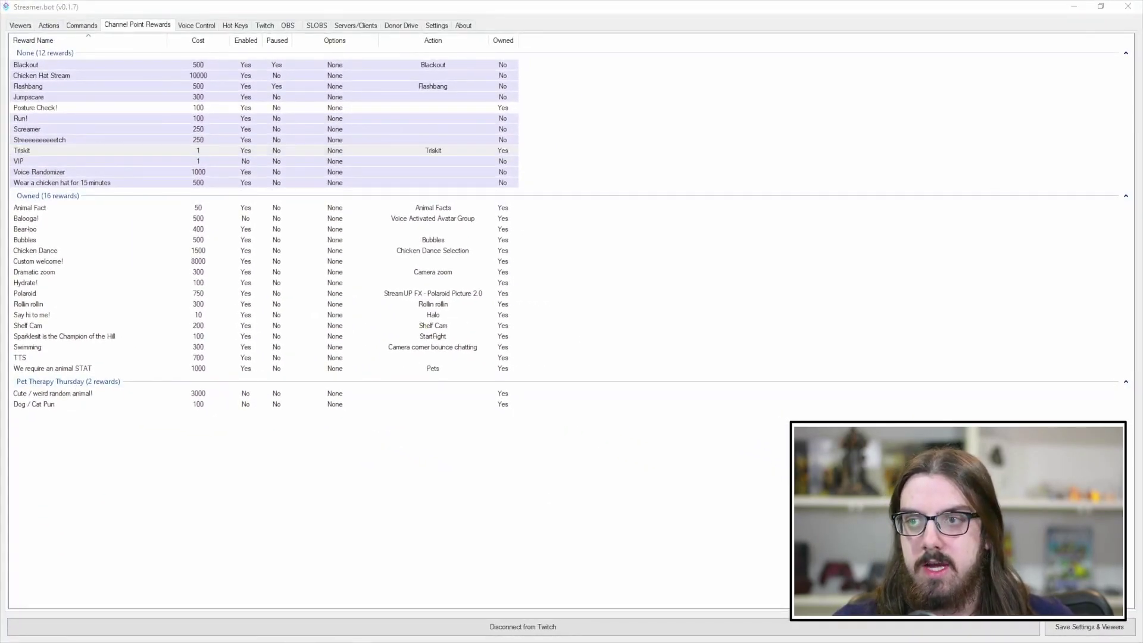
left_click_drag(915, 29, 726, 32)
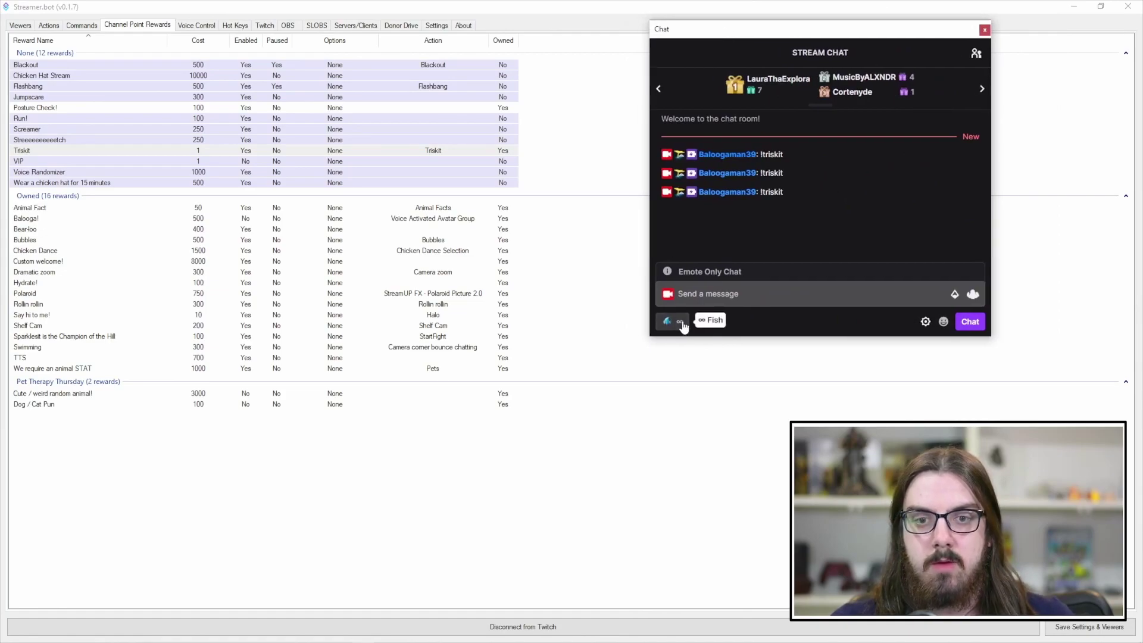
left_click(672, 322)
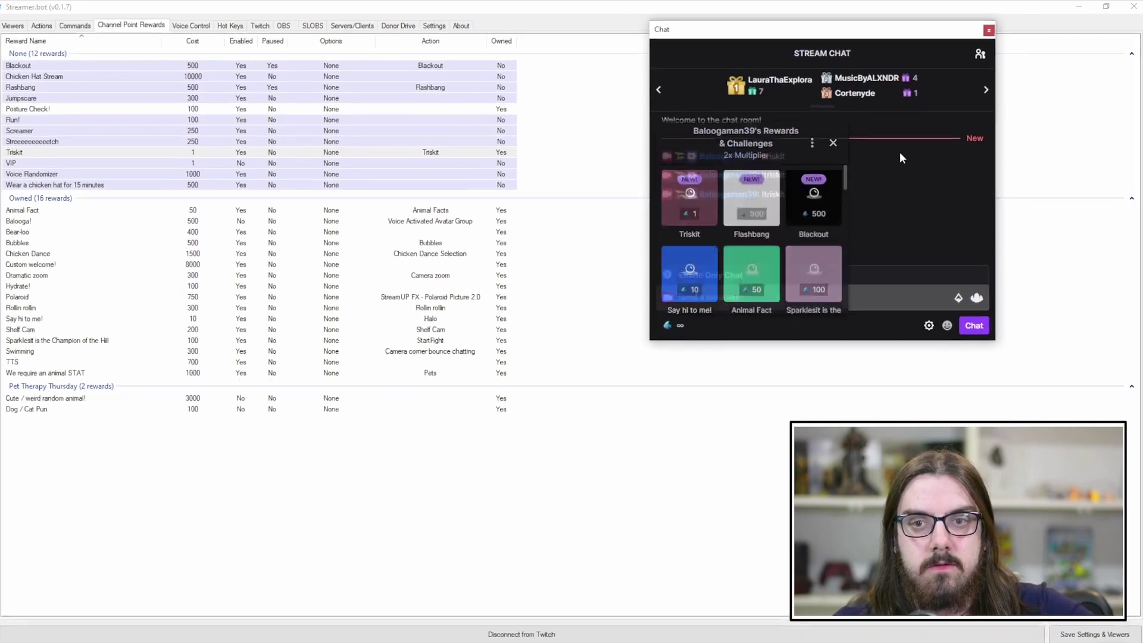
left_click(898, 151)
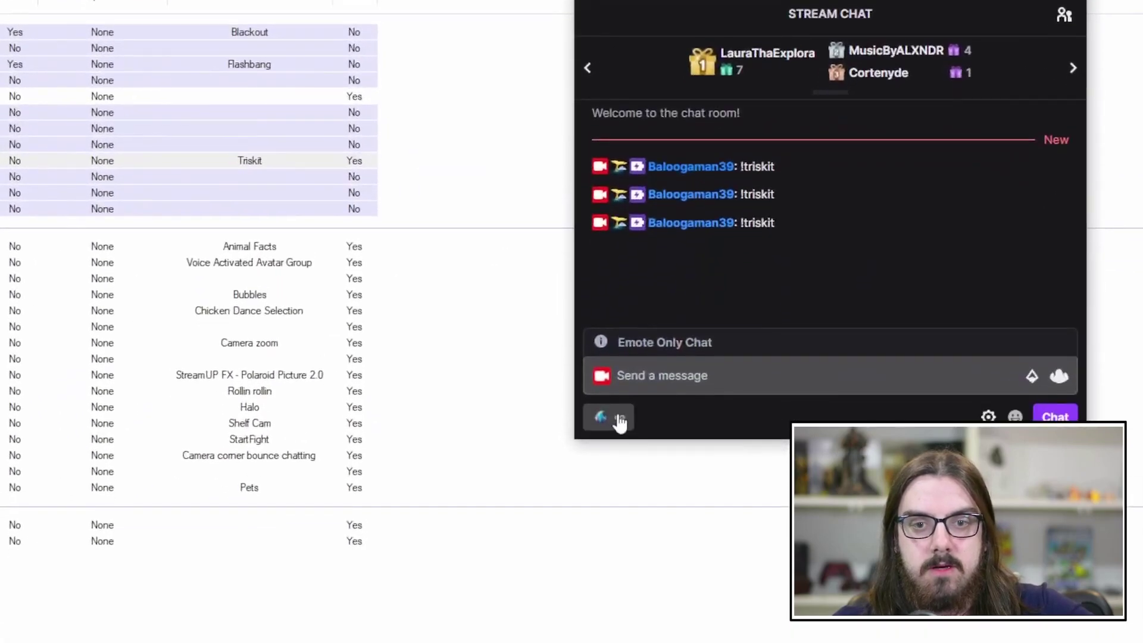
left_click(619, 421)
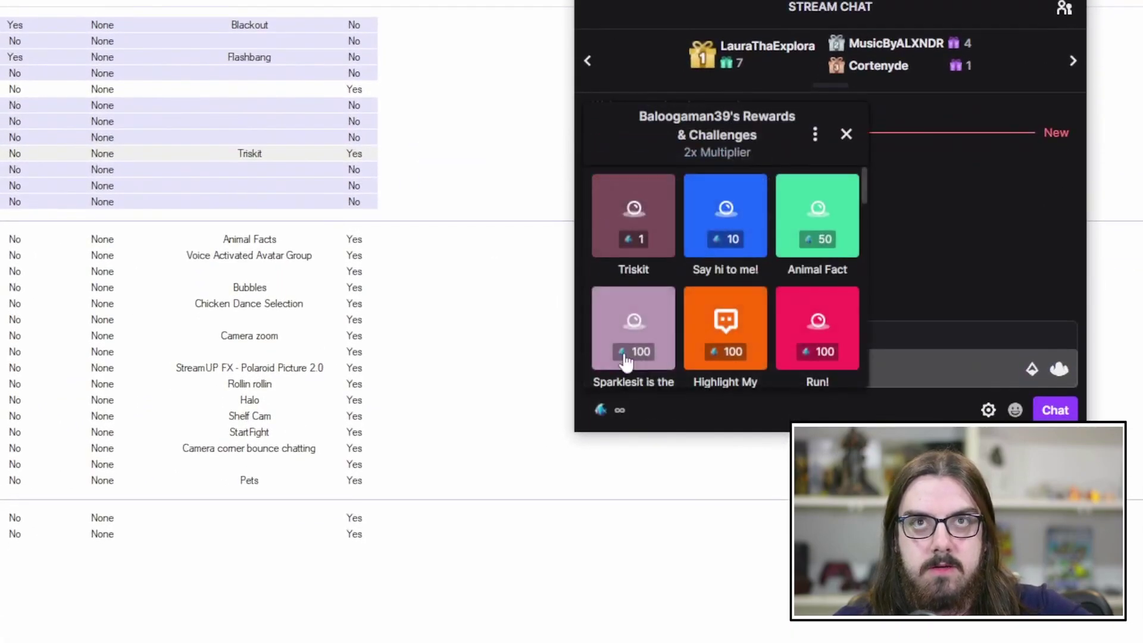
left_click(634, 241)
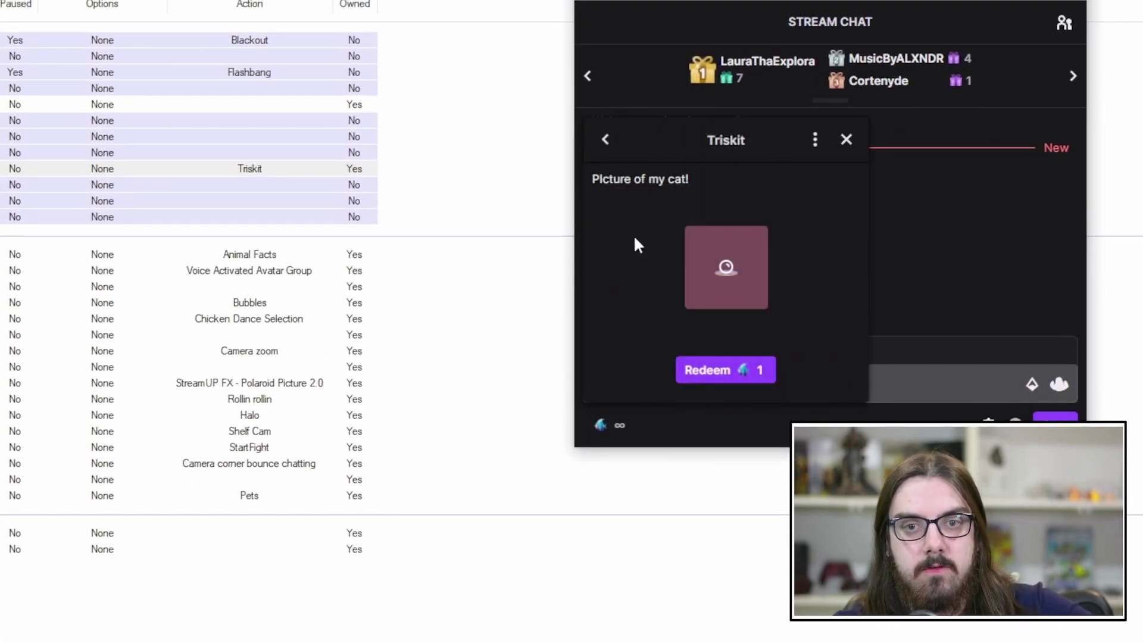
left_click(732, 372)
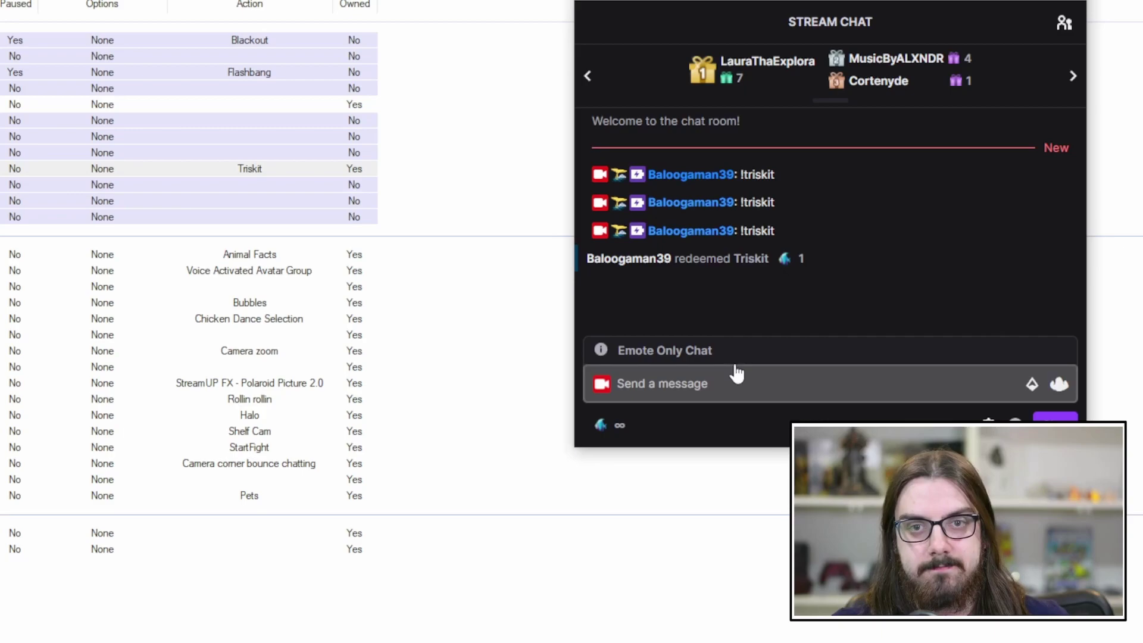
scroll(750, 417, "down", 1)
left_click(562, 288)
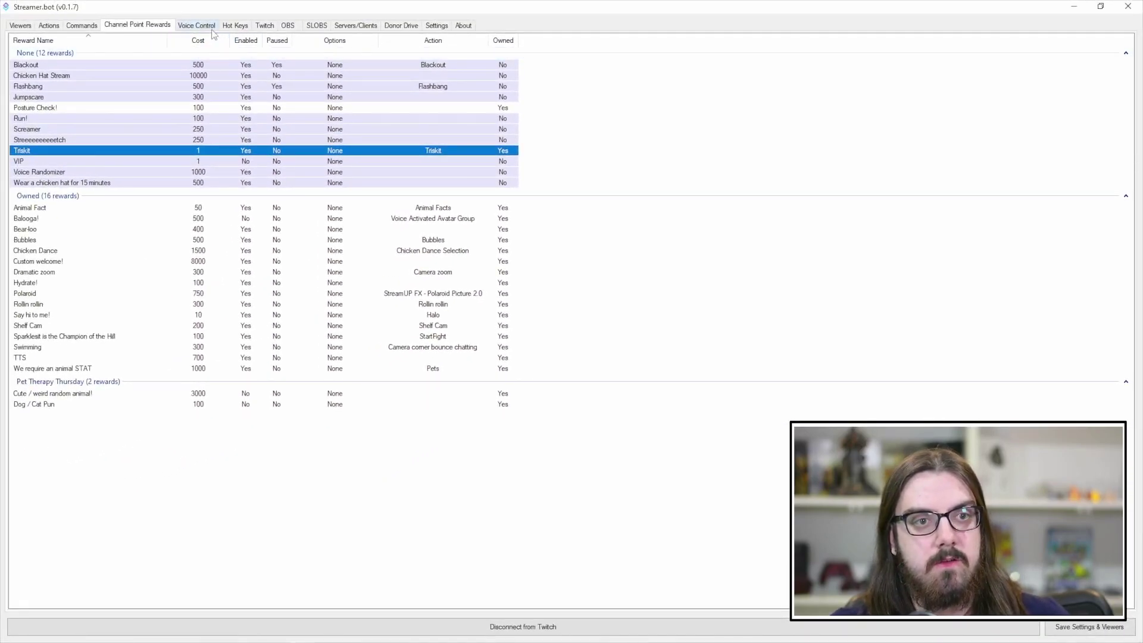
- Examine the voice control commands, the listening and audio input settings, and the spoken dictation log
left_click(207, 27)
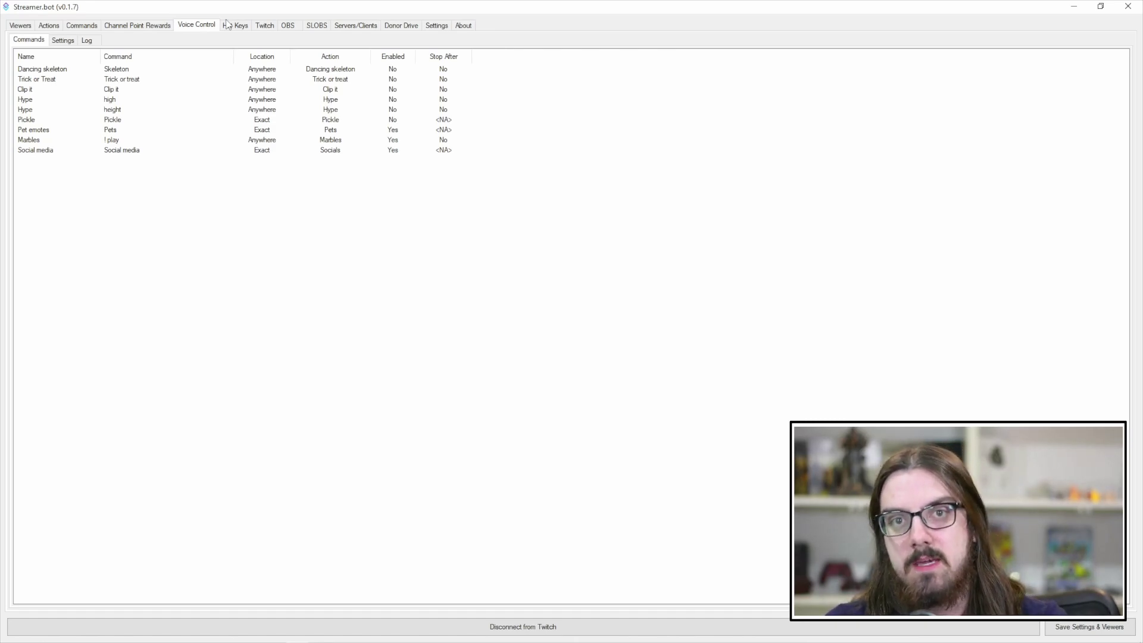
left_click(68, 43)
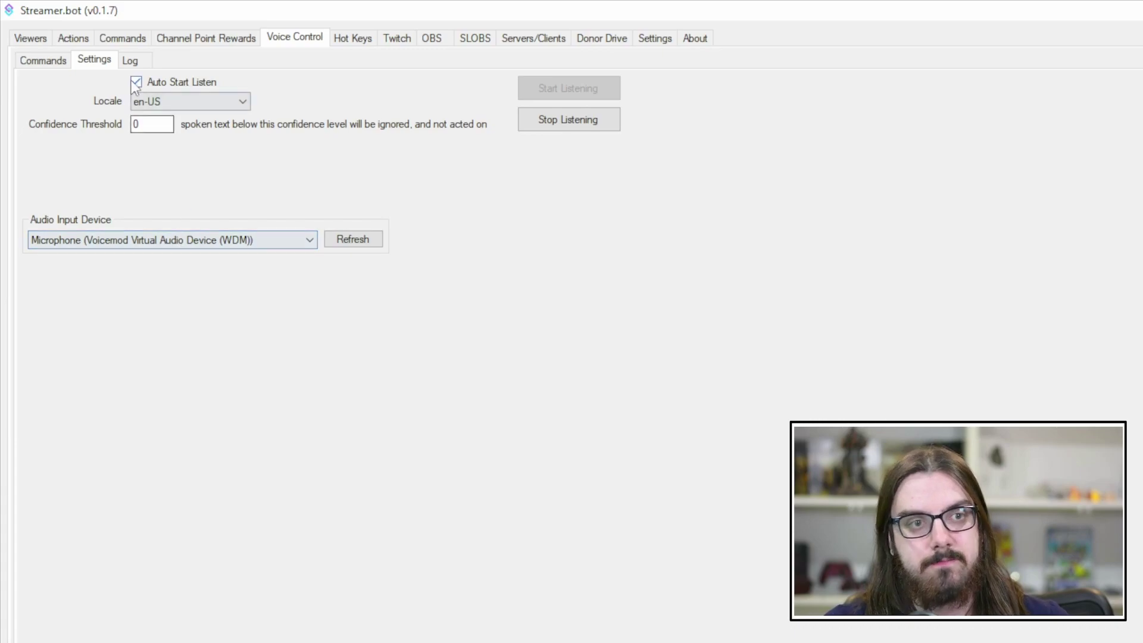
left_click(131, 61)
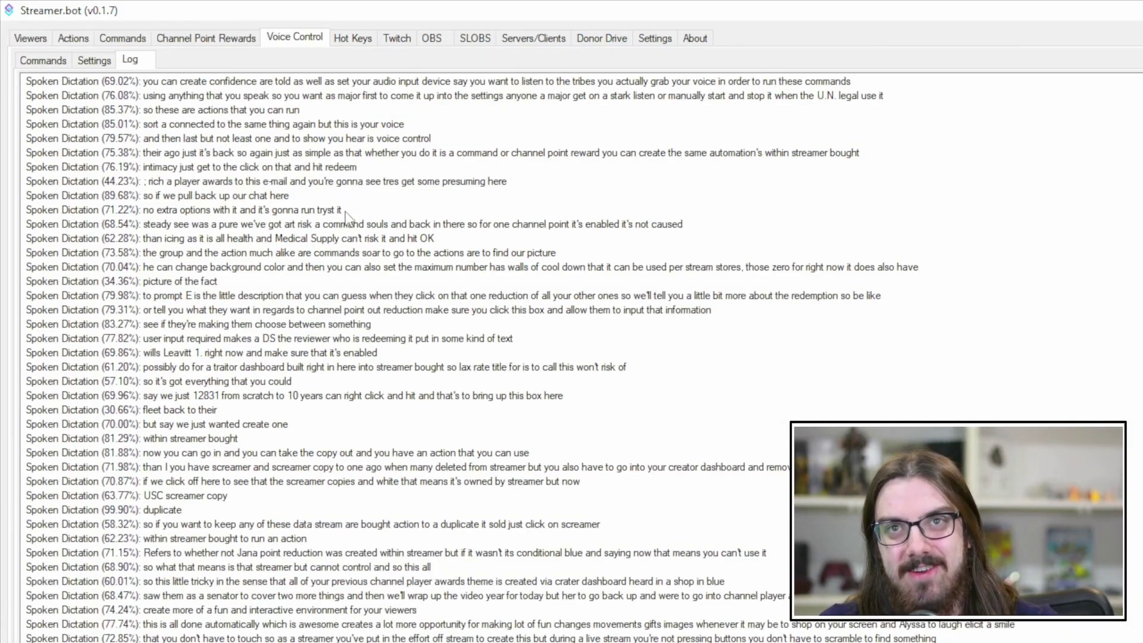
- Add a voice control command named Triskit with the spoken command Triskit and its location set to Anywhere
left_click(42, 61)
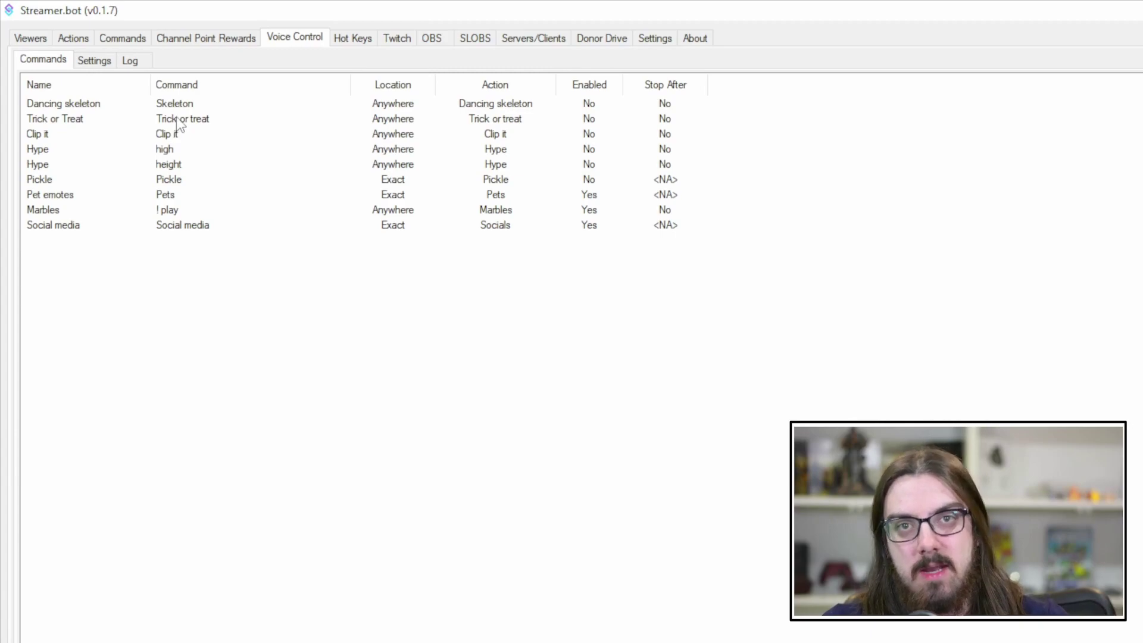
right_click(147, 281)
left_click(172, 291)
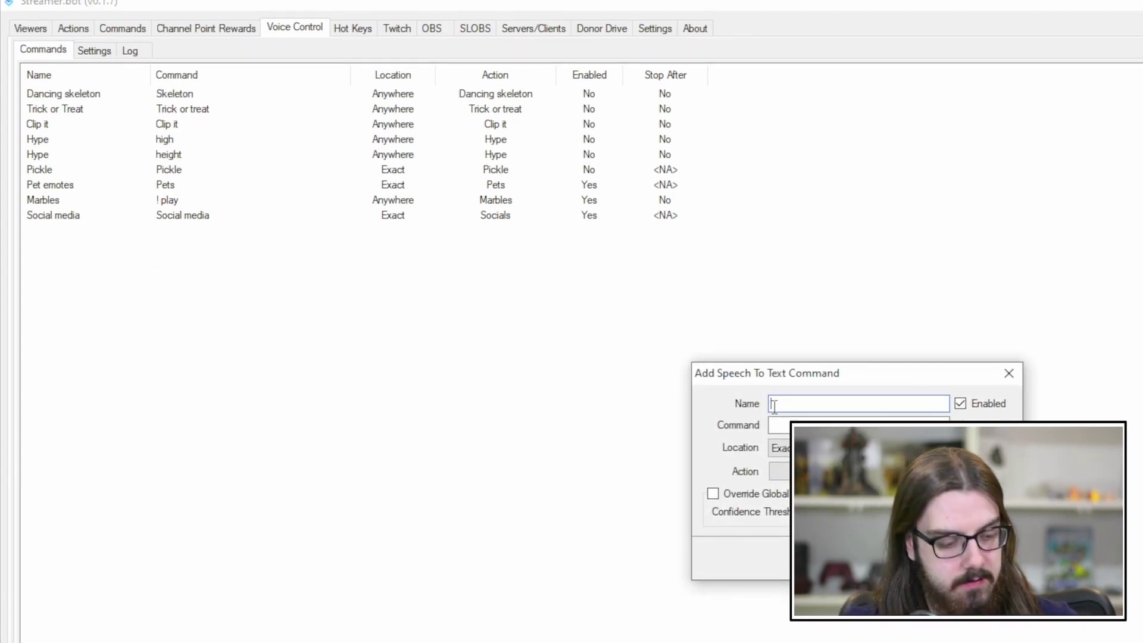
type("Triskit")
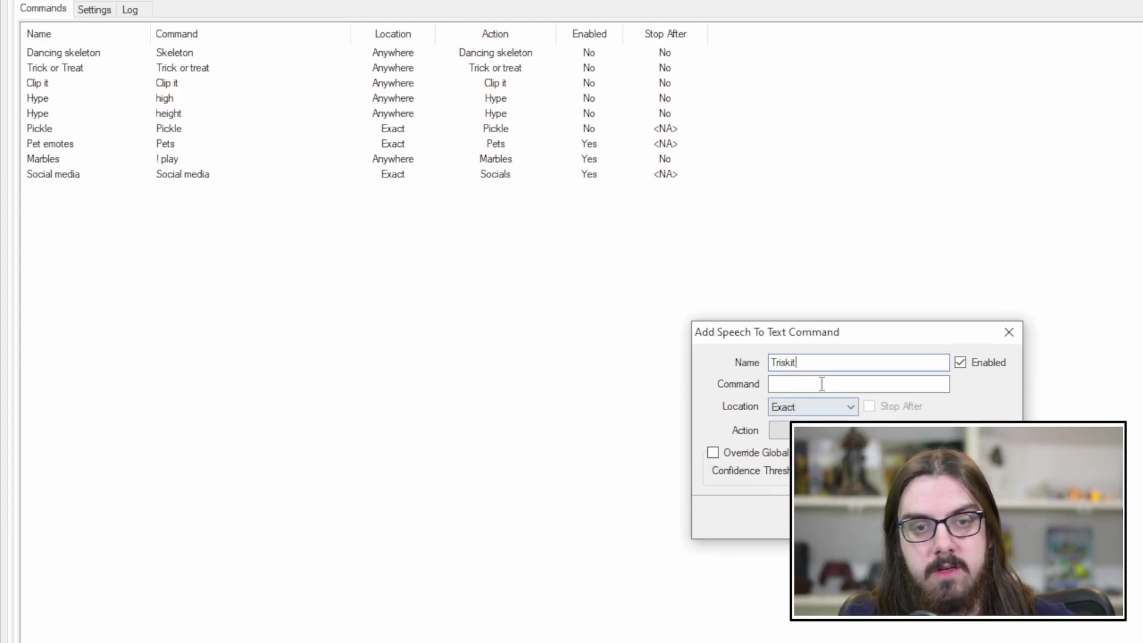
left_click(824, 420)
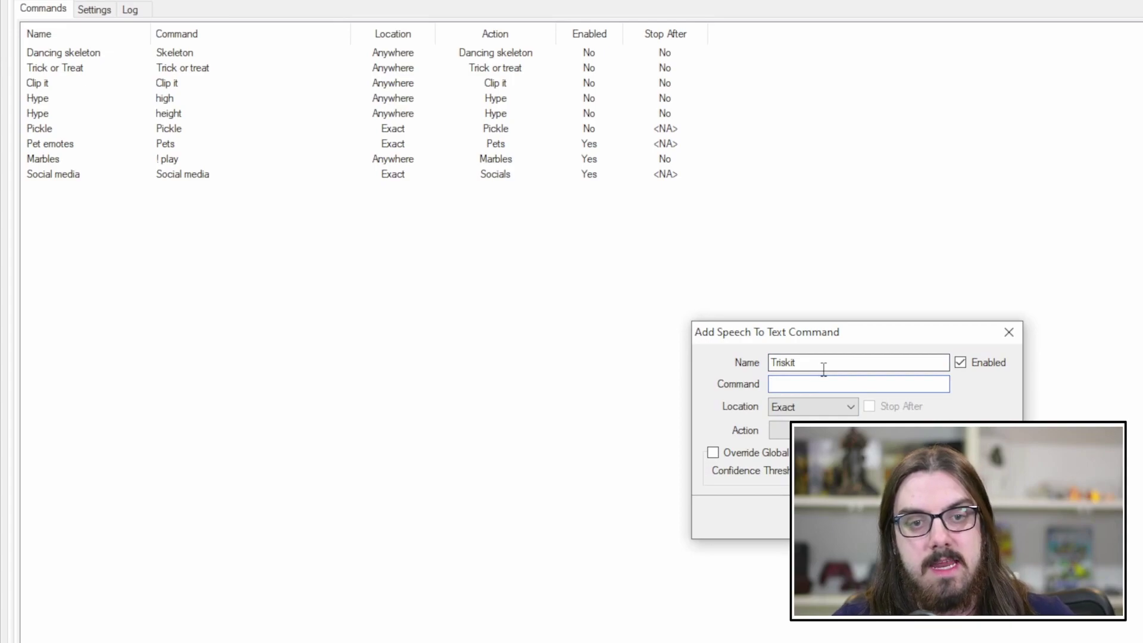
type("Triskit")
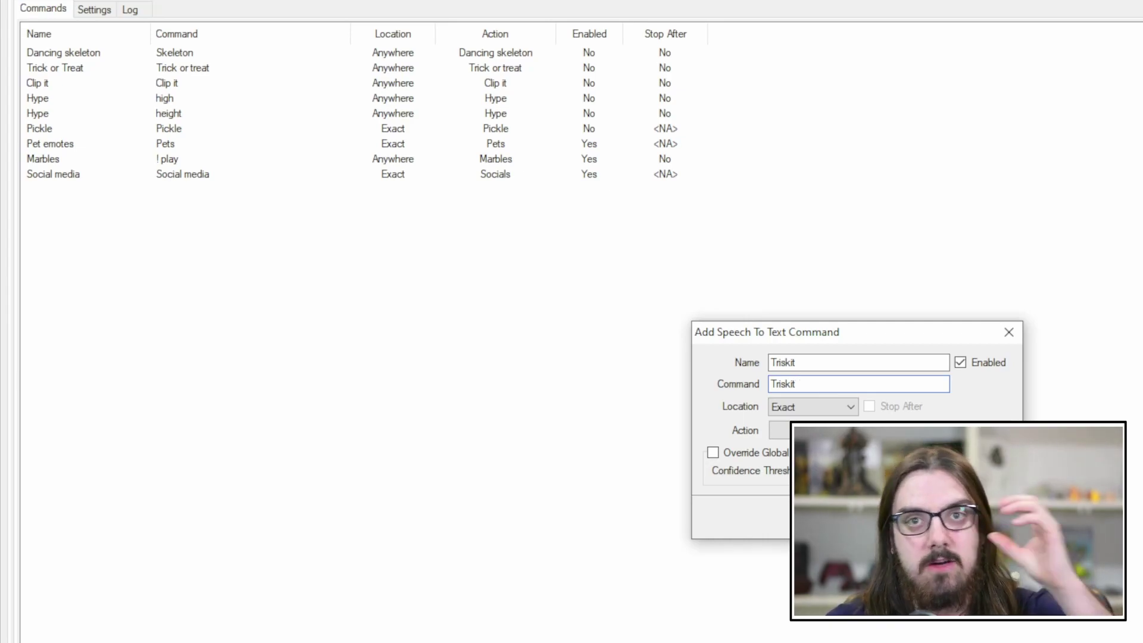
left_click(847, 408)
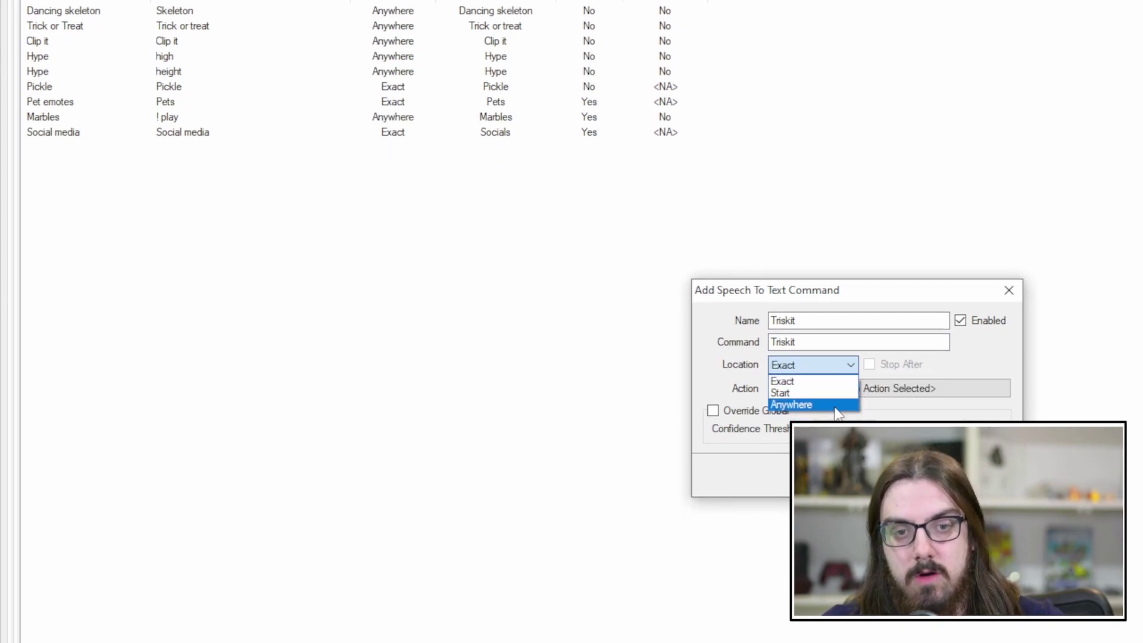
left_click(835, 408)
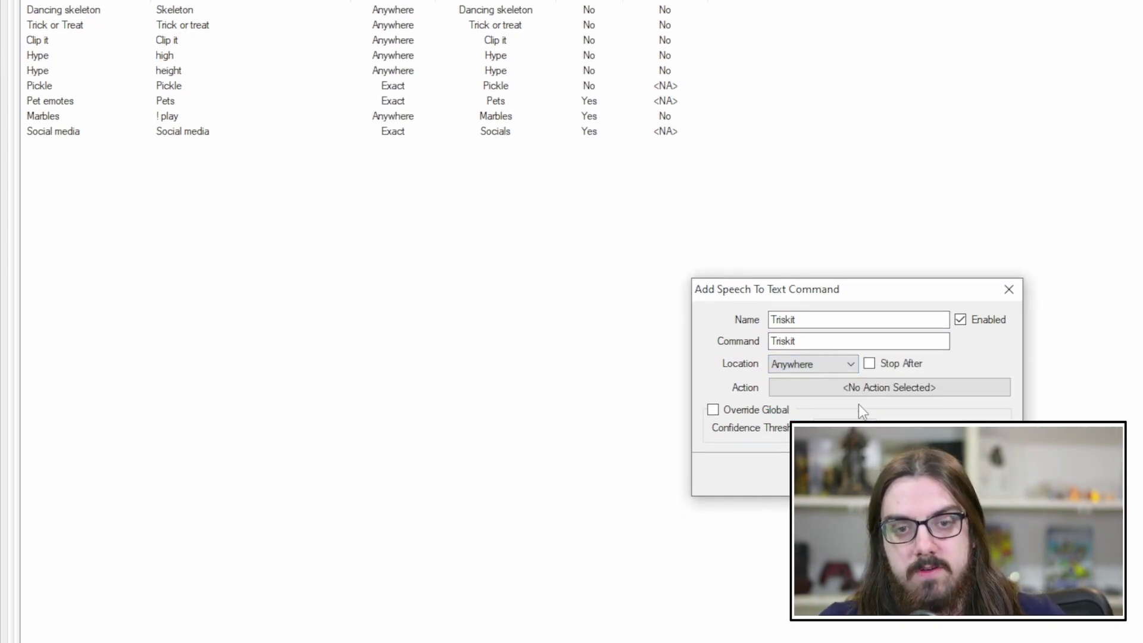
- Assign the Triskit action from the Pet Pictures group to the voice command and save it
left_click(874, 388)
scroll(887, 398, "down", 15)
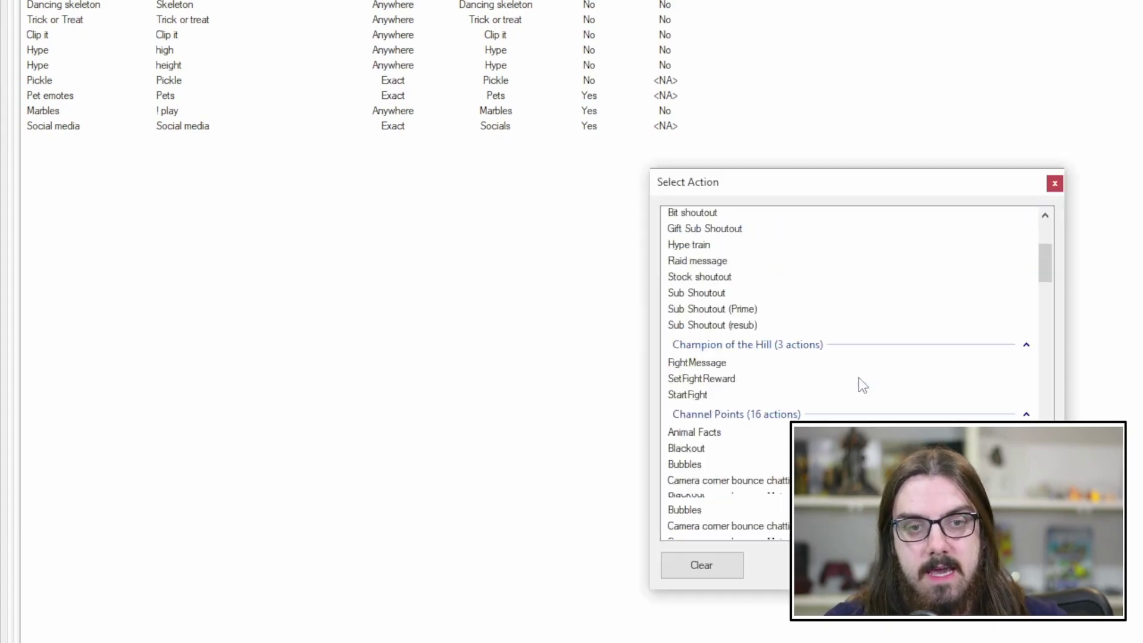
scroll(875, 375, "down", 10)
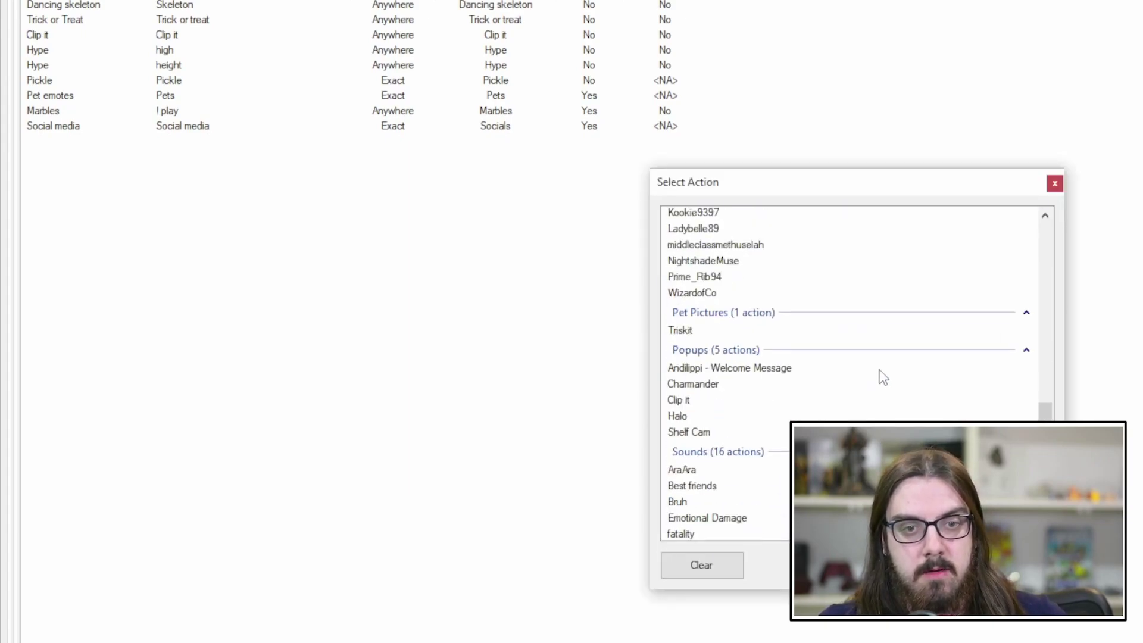
scroll(877, 370, "up", 2)
double_click(717, 330)
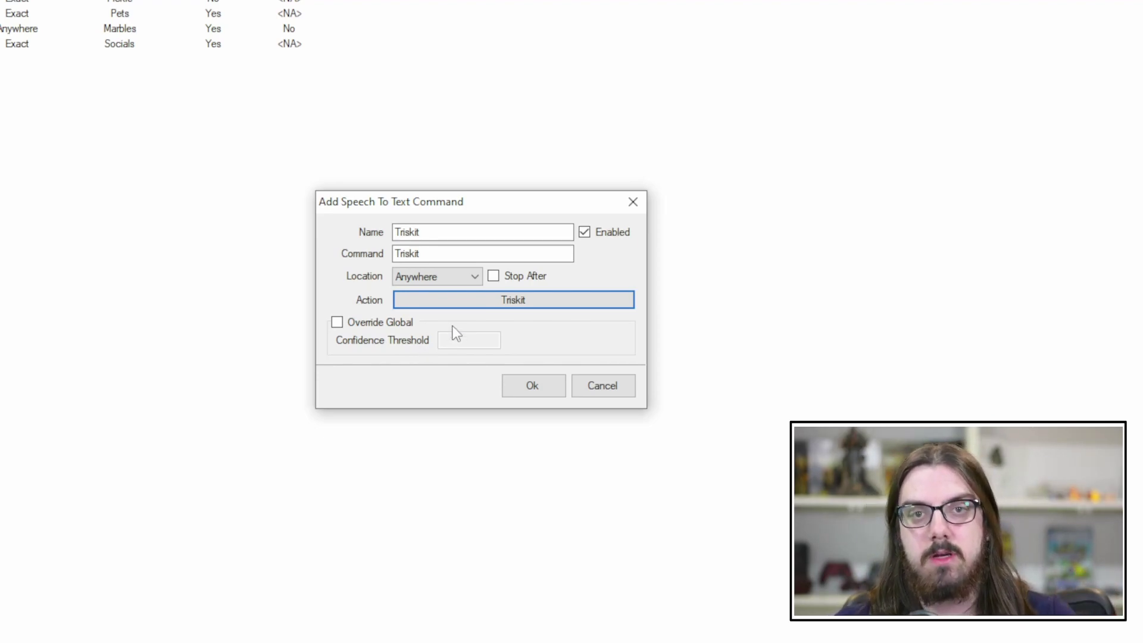
left_click(516, 384)
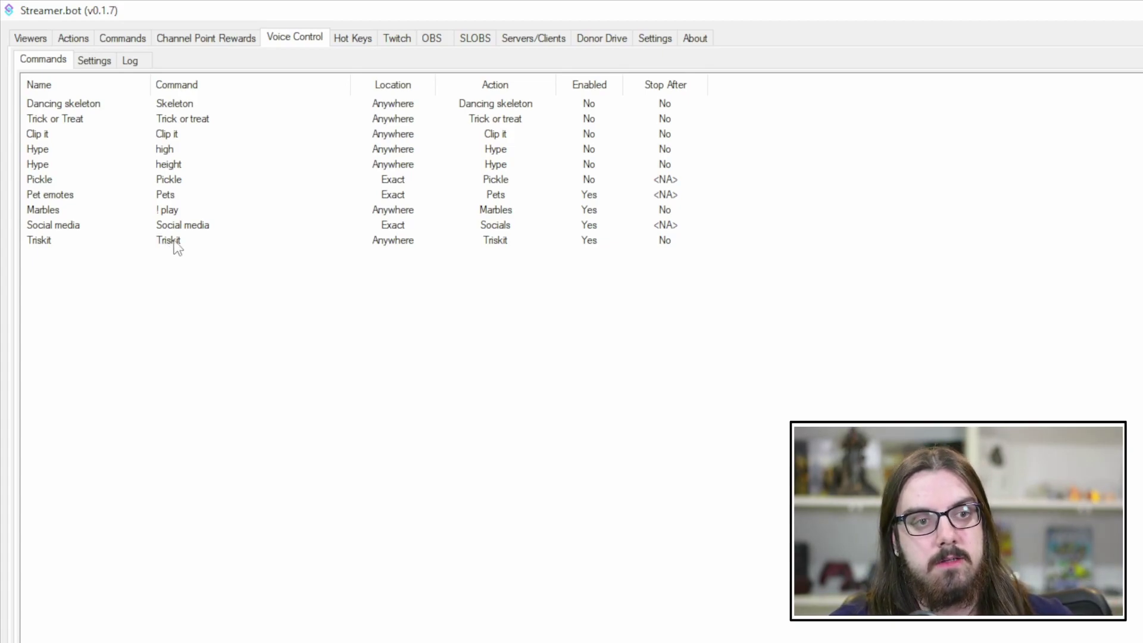
- Change the Triskit voice command's spoken command to Cat and its location to Start, and save it
double_click(176, 241)
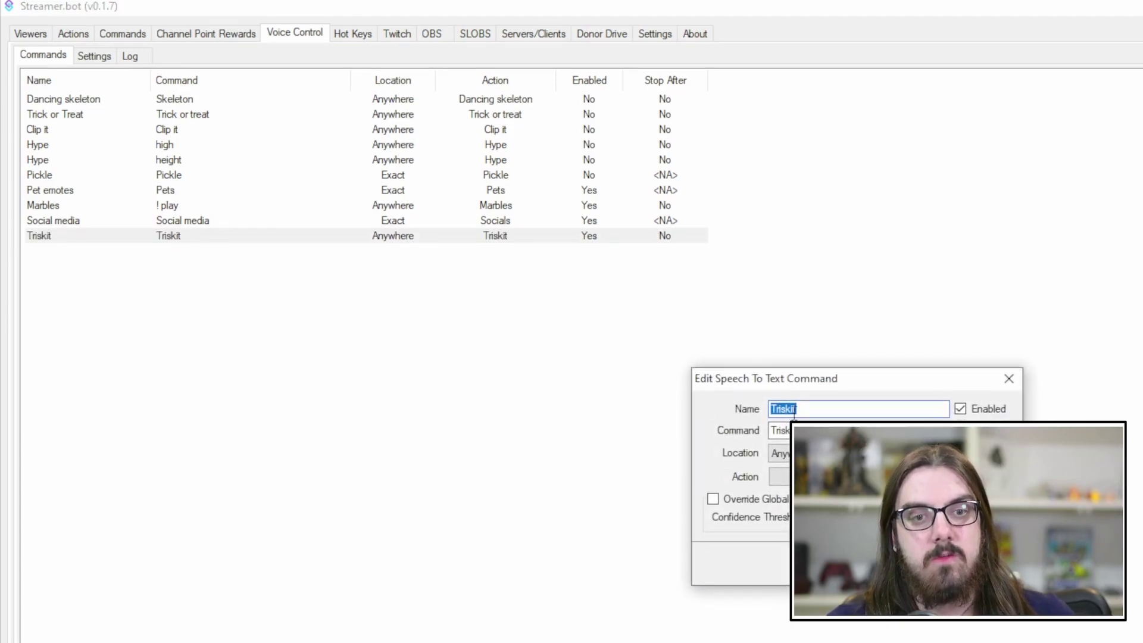
key("Tab")
type("Cat")
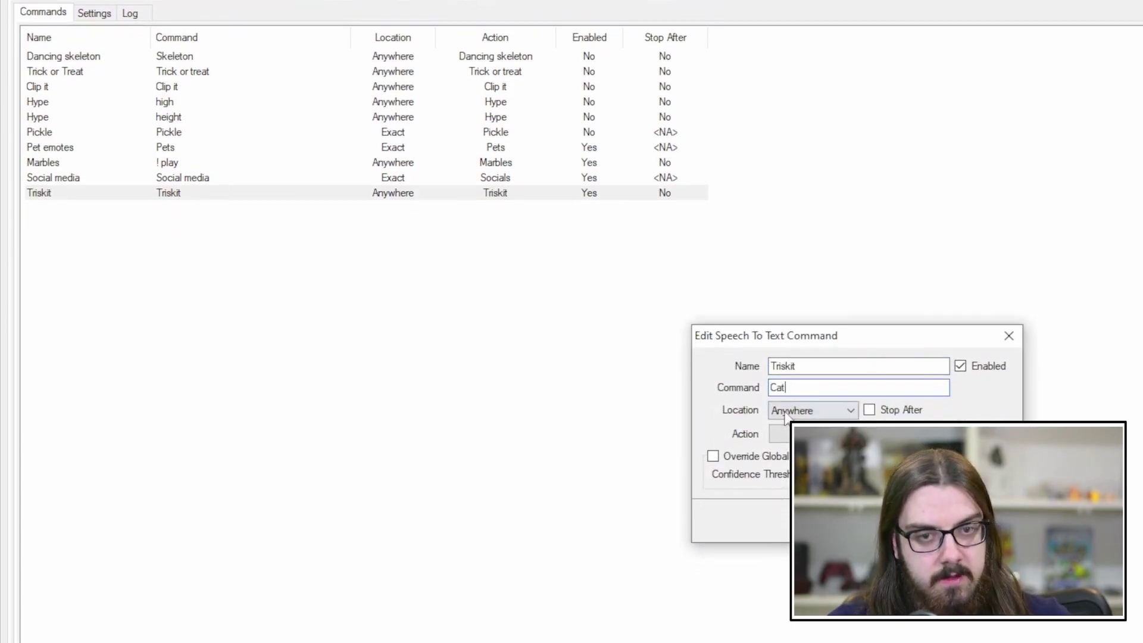
left_click(900, 523)
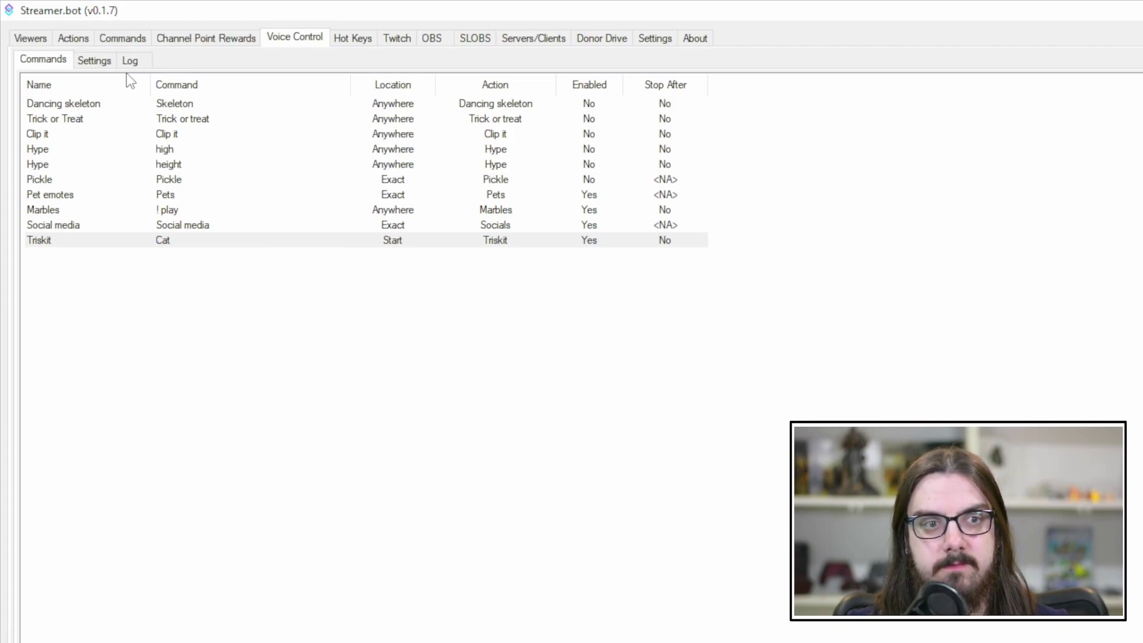
- Check the spoken dictation log for how the word Cat is recognized and with what confidence, and return to the voice command list
left_click(133, 61)
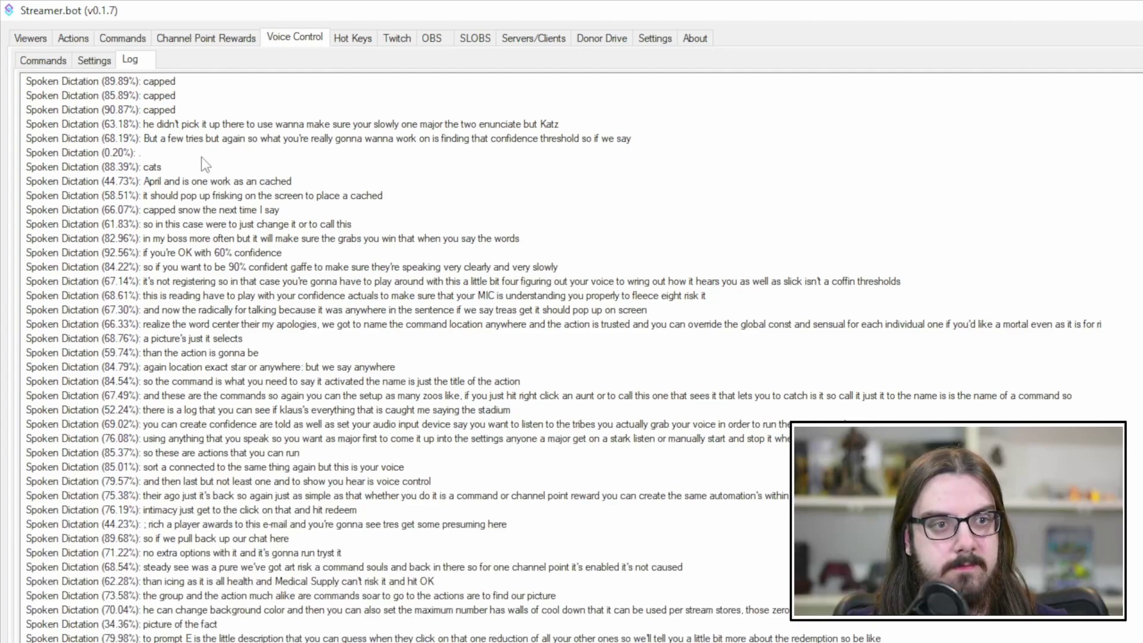
left_click(52, 69)
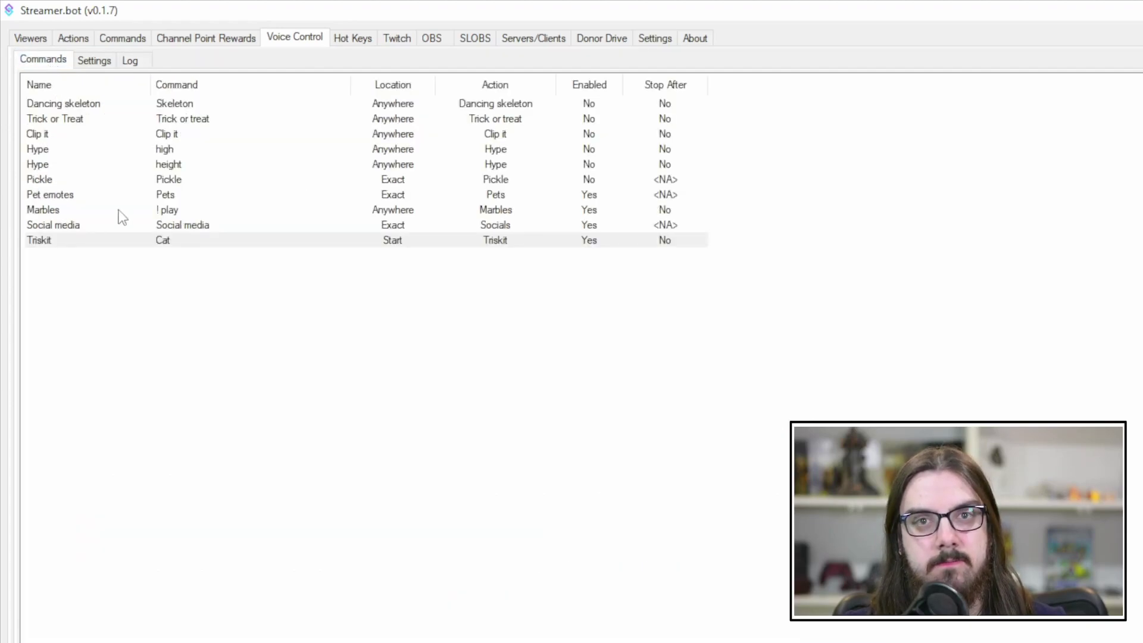
left_click(149, 63)
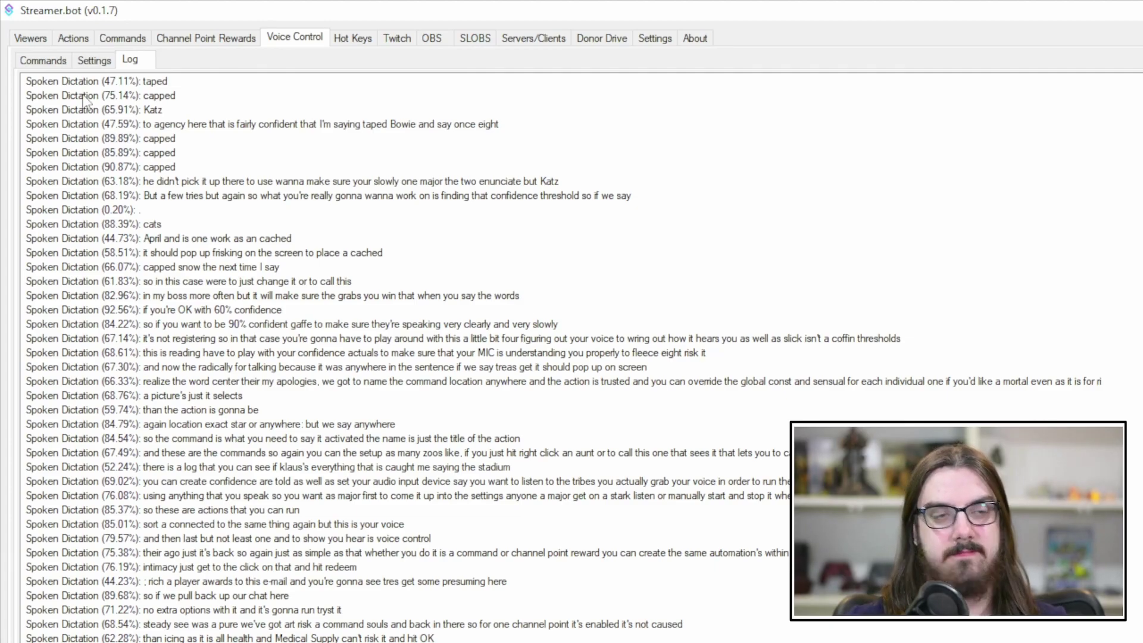
left_click(43, 59)
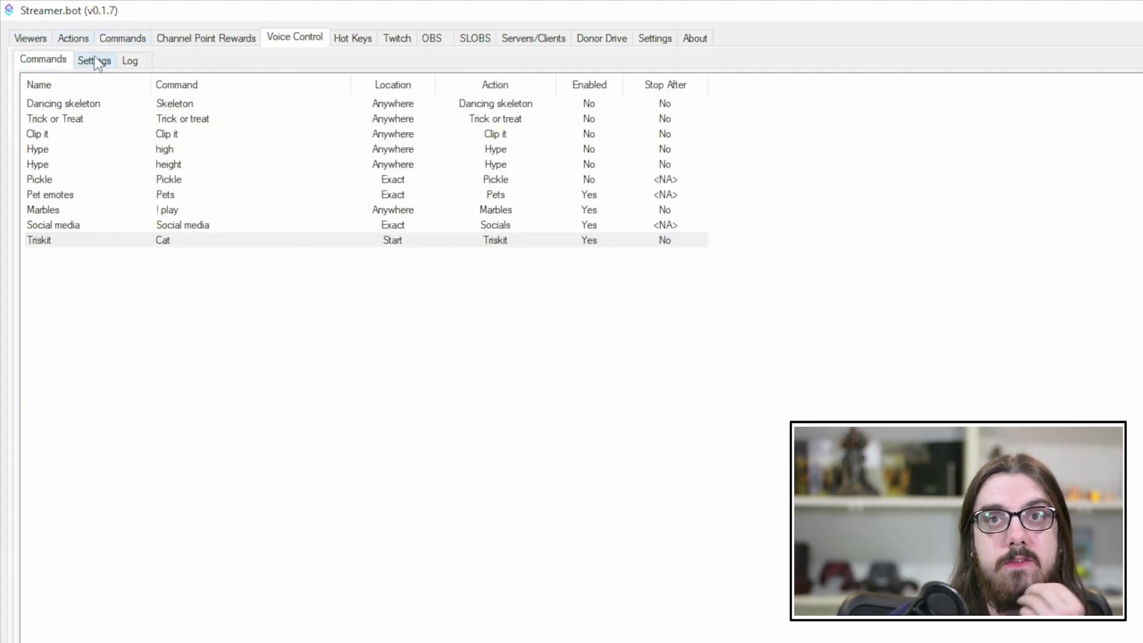
left_click(166, 242)
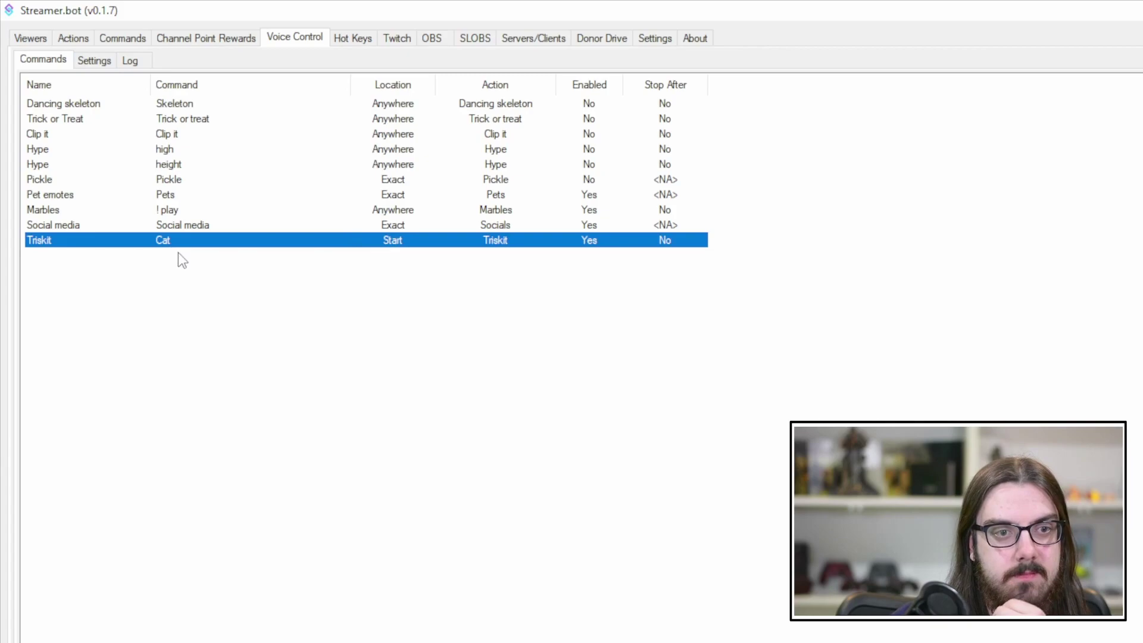
double_click(191, 245)
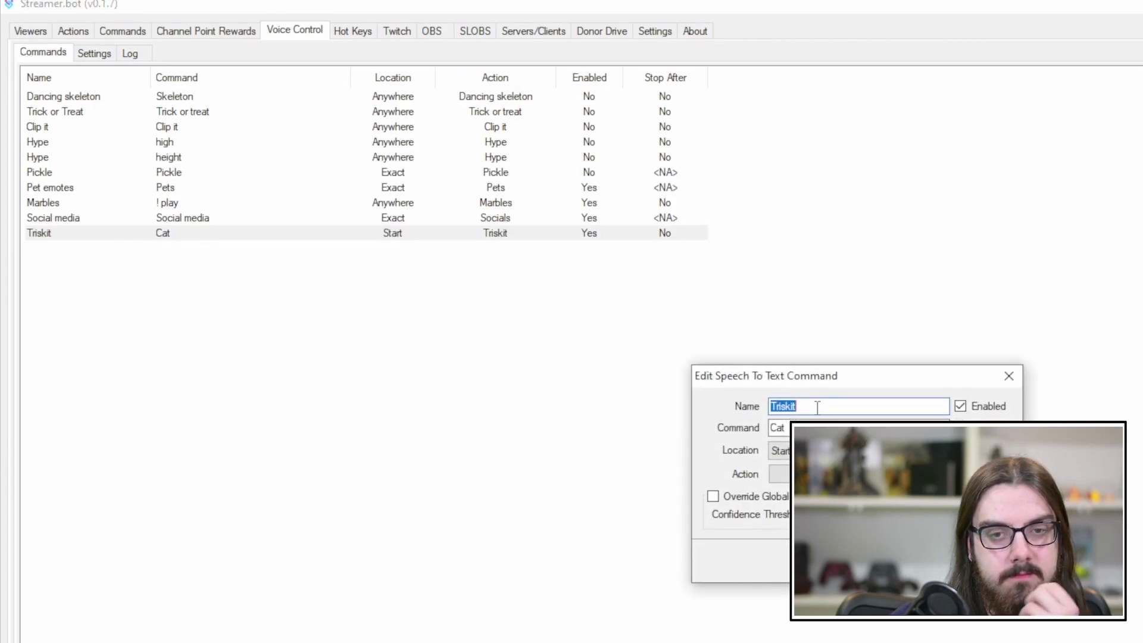
left_click(807, 435)
left_click_drag(807, 408, 663, 410)
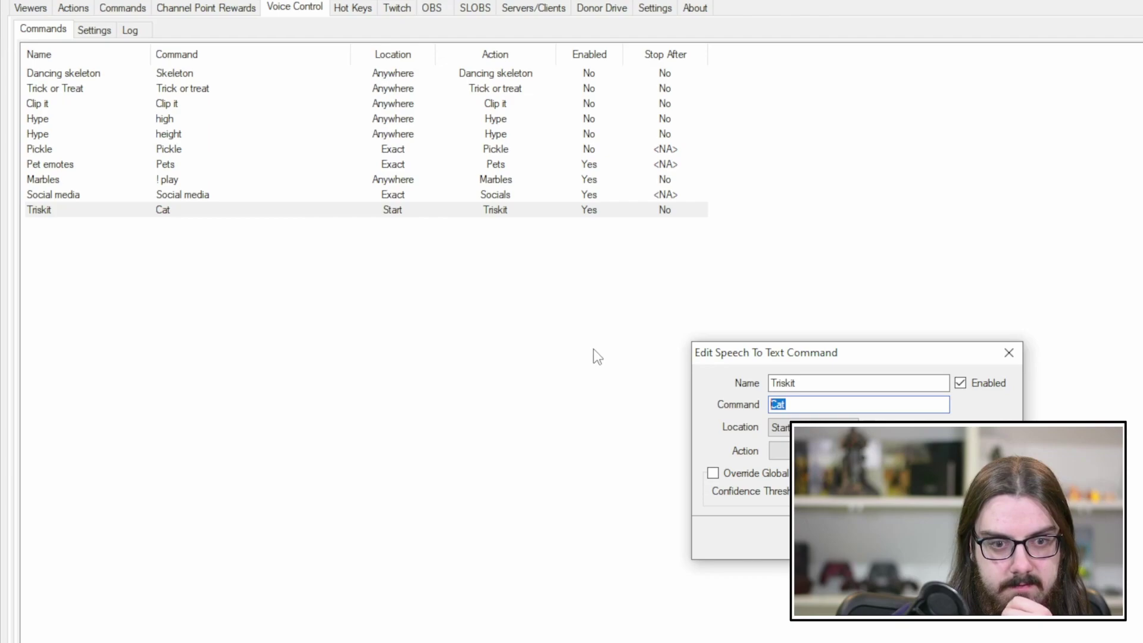
type("kitty")
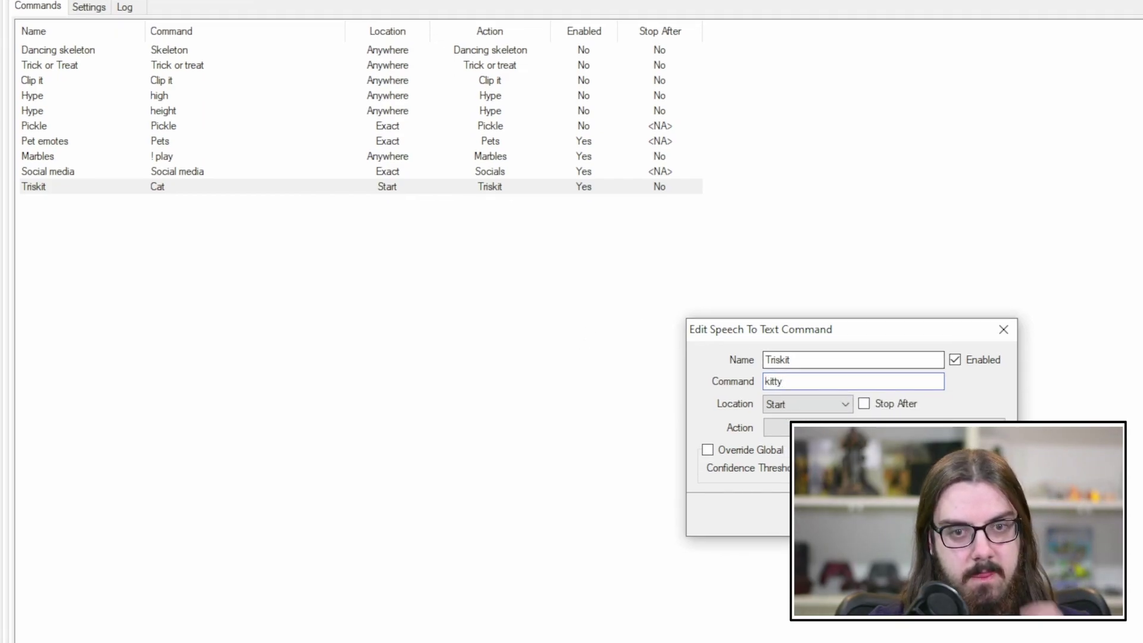
left_click(974, 513)
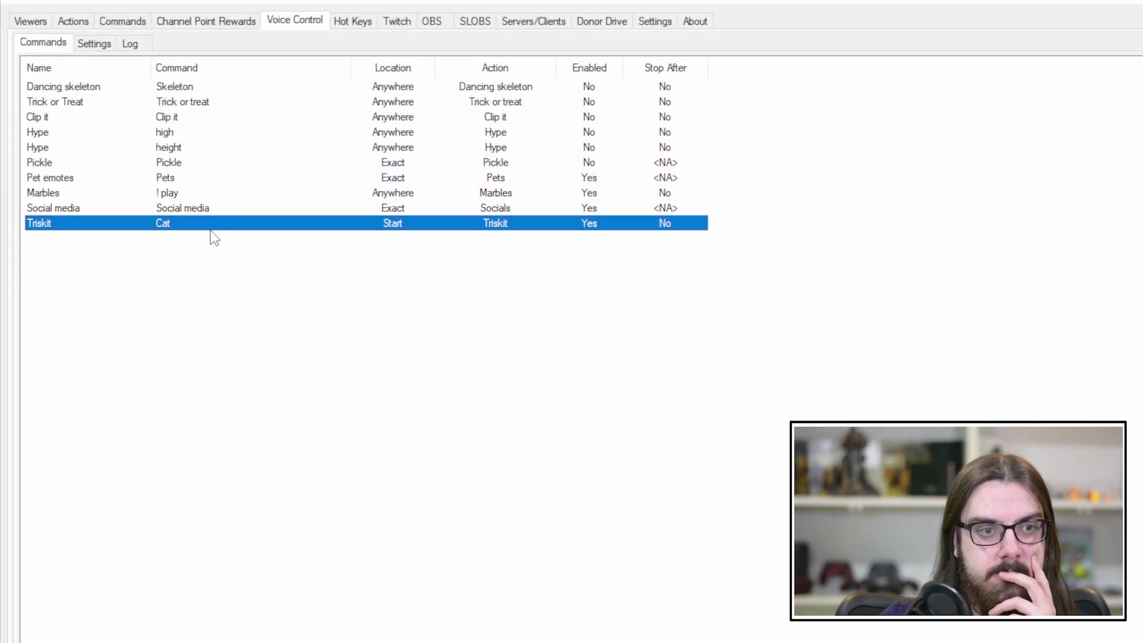
- Change the Triskit voice command's spoken command to Kitty and save it
double_click(214, 226)
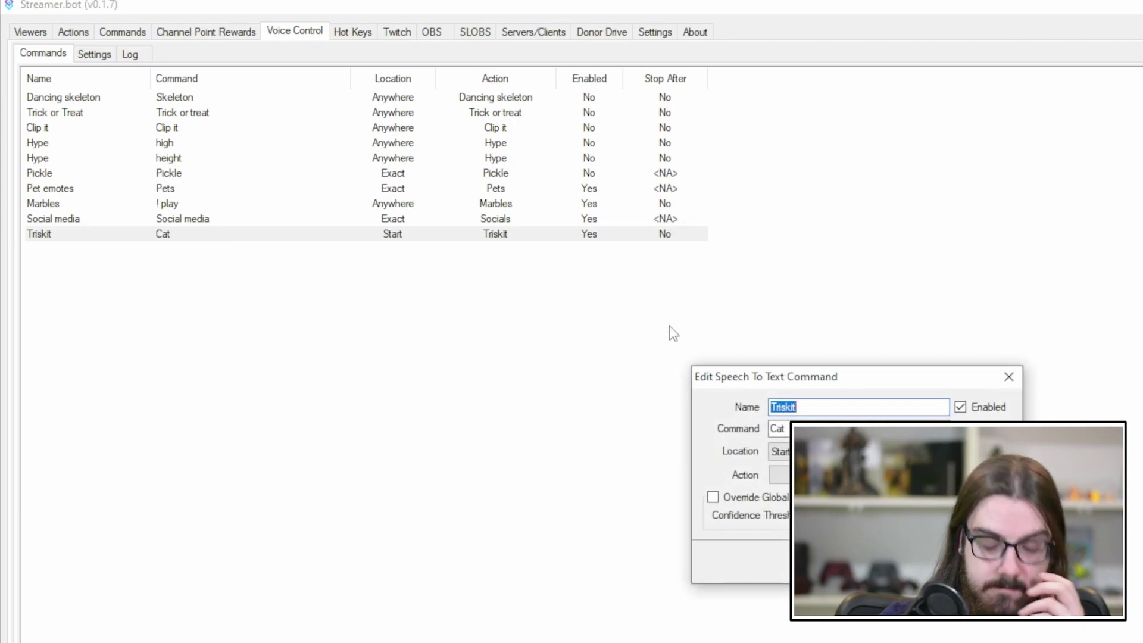
key("Tab")
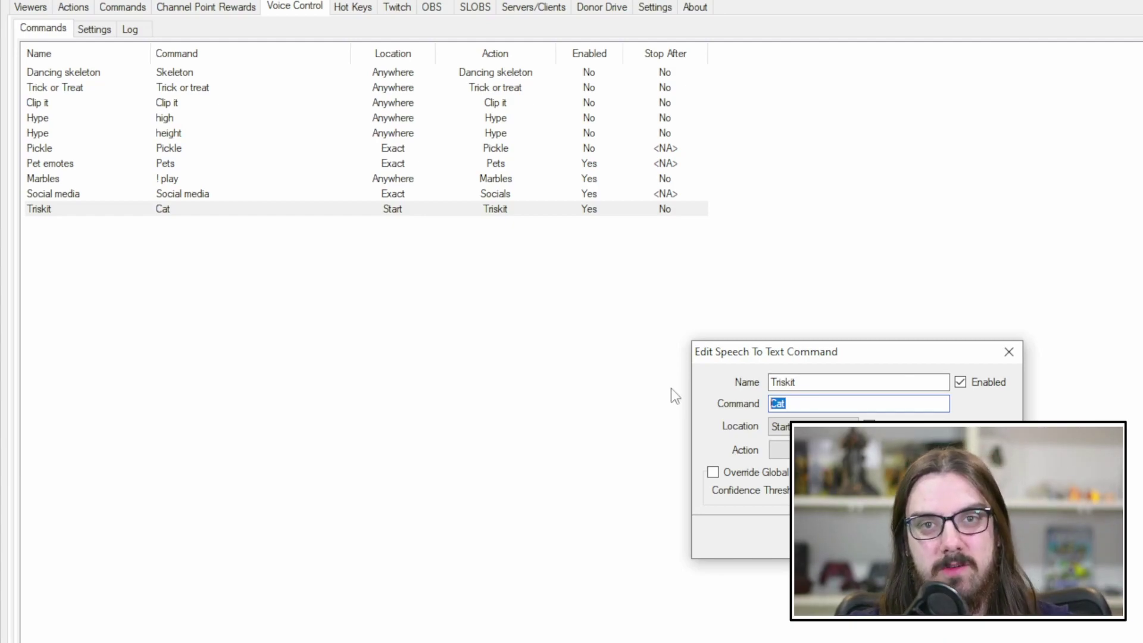
type("Triskit")
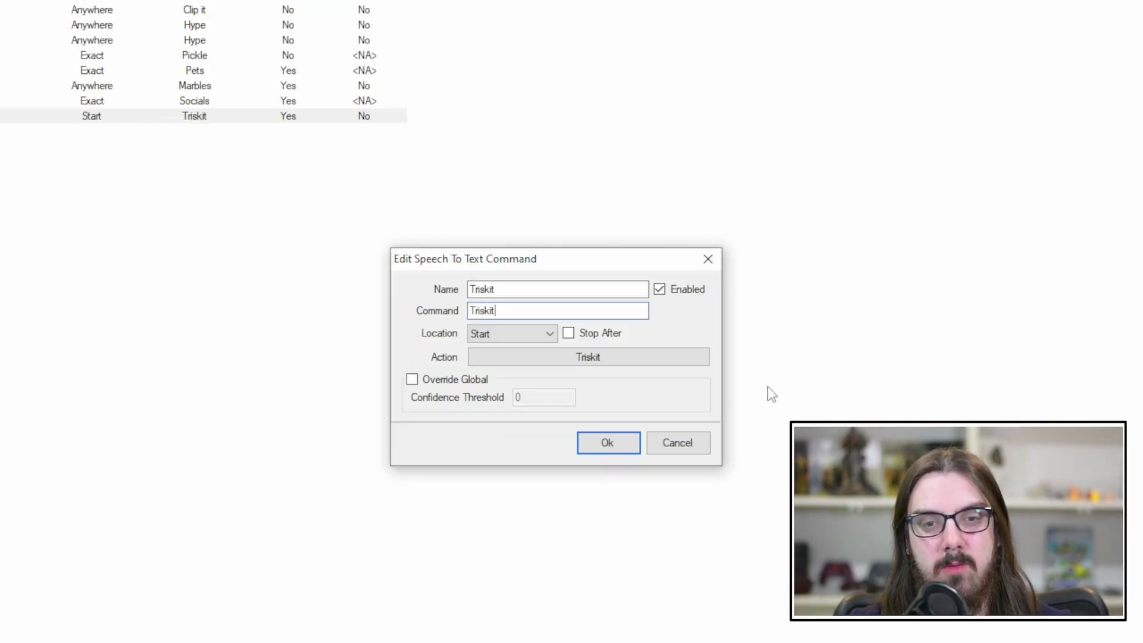
double_click(521, 306)
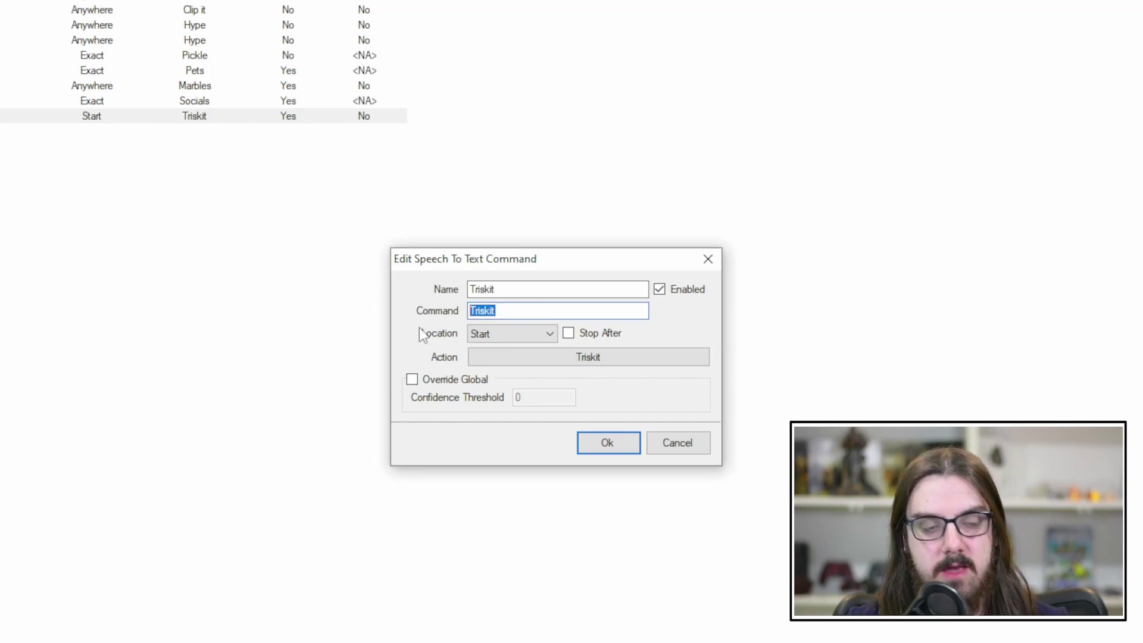
type("Kitty")
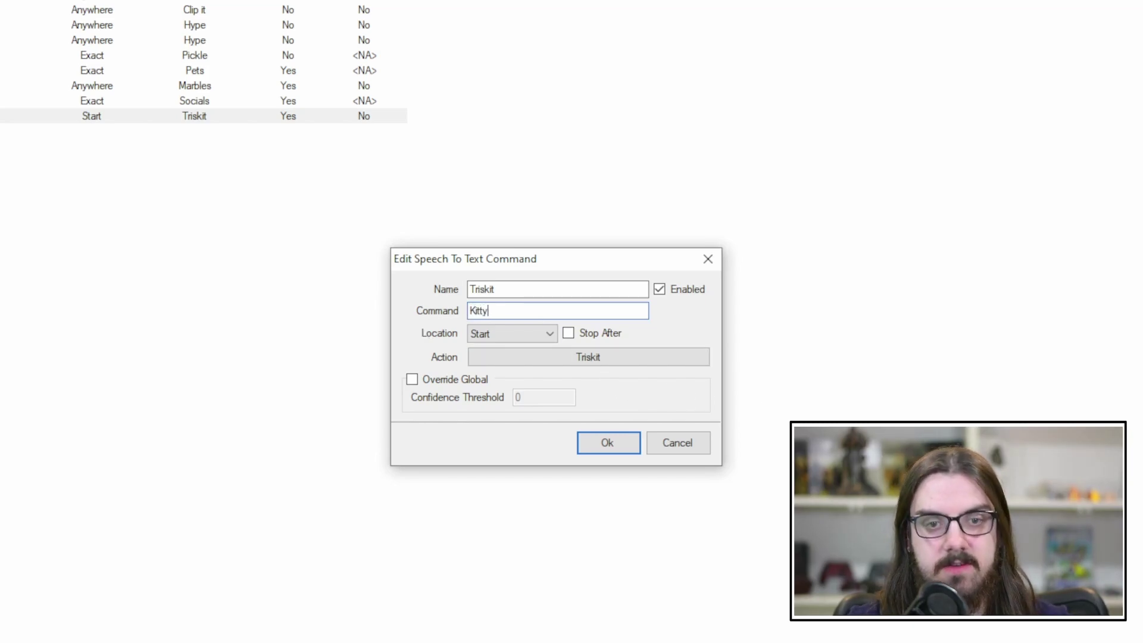
key("Return")
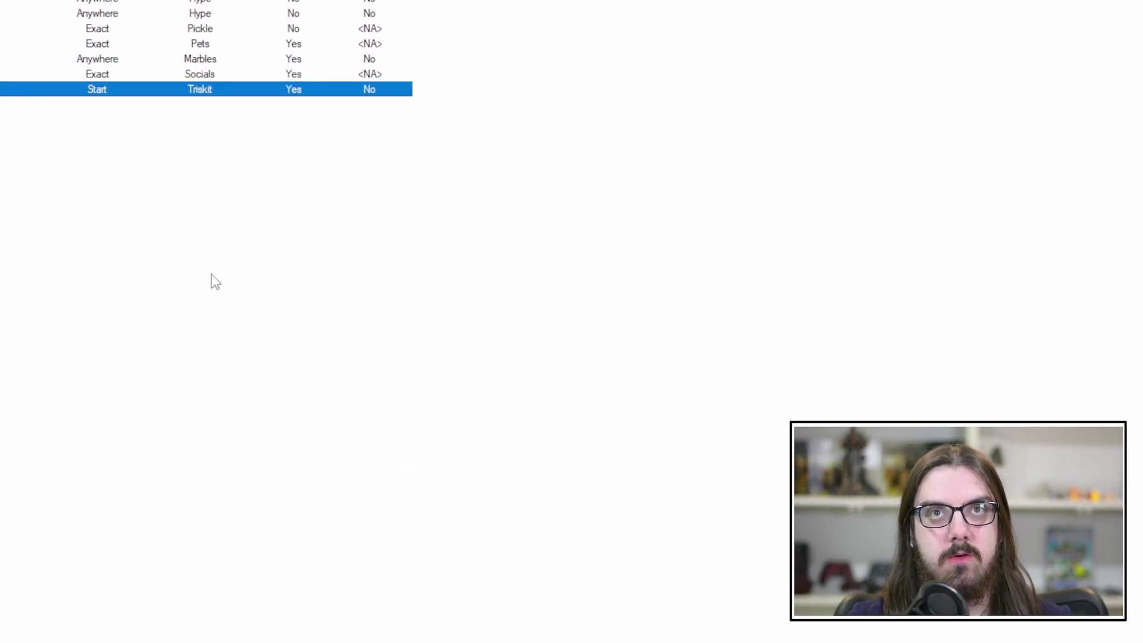